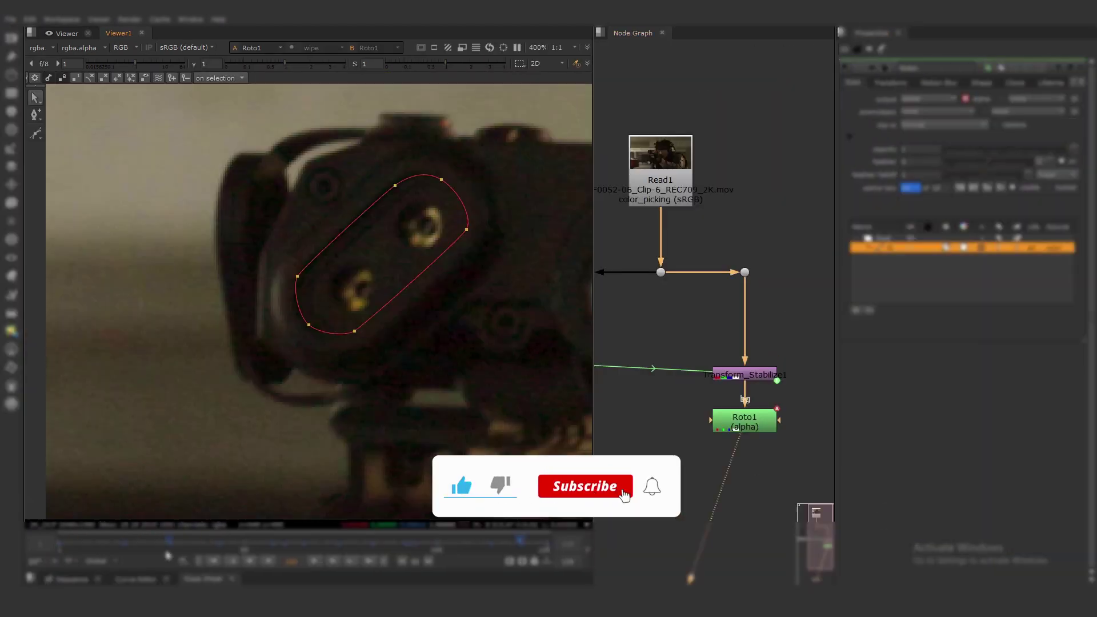
# Scrub through the timeline to review the movement in the footage
pyautogui.moveTo(167, 555); pyautogui.dragTo(341, 553)
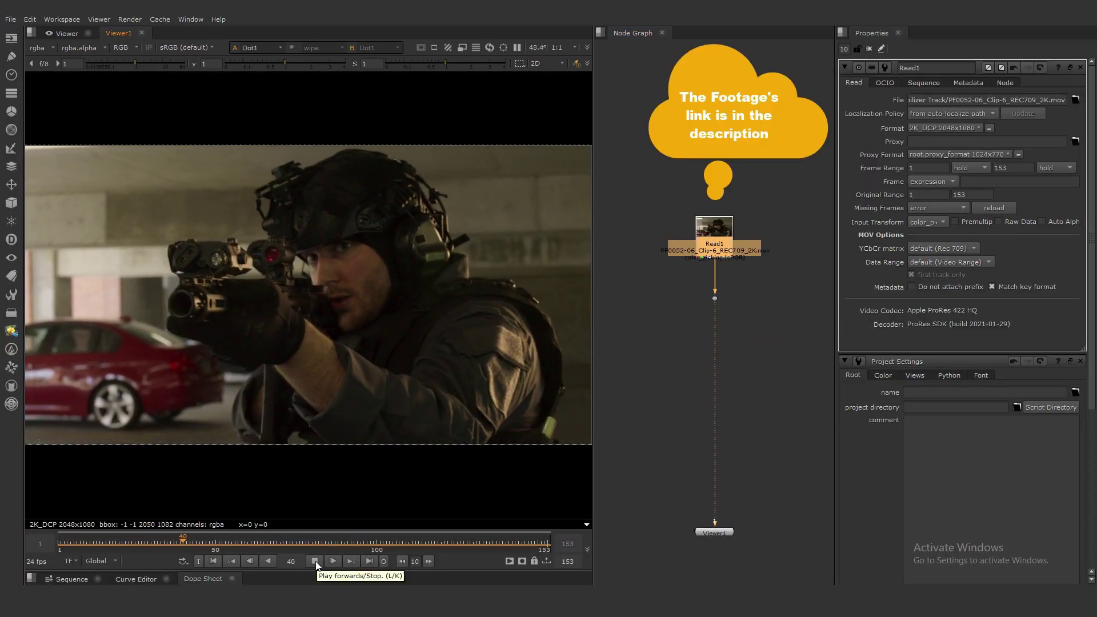
pyautogui.click(413, 542)
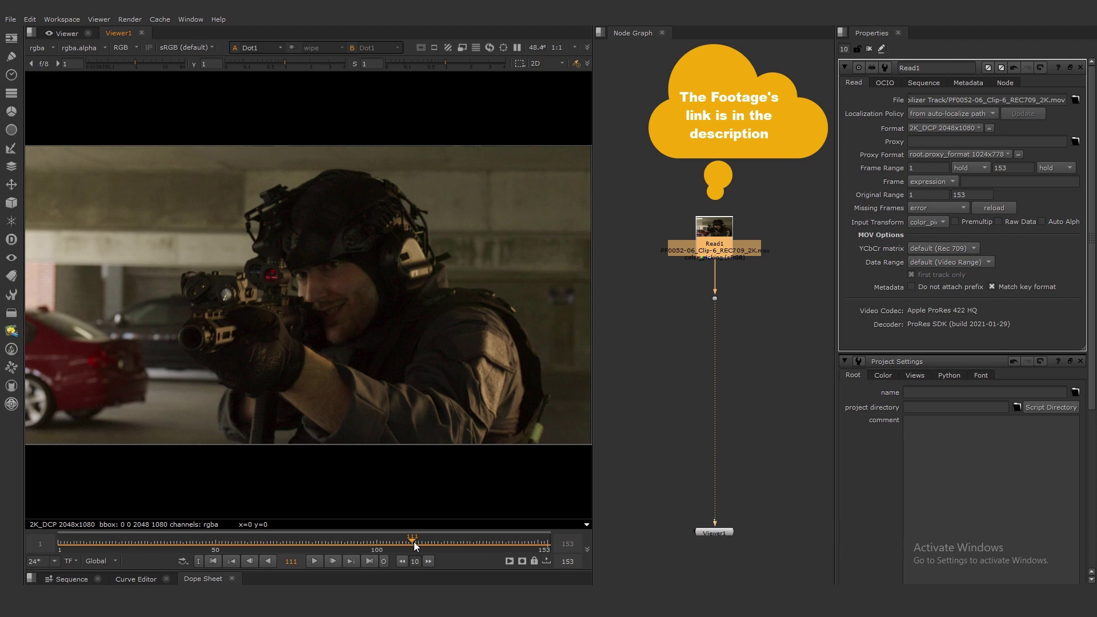
pyautogui.moveTo(413, 542); pyautogui.dragTo(469, 540)
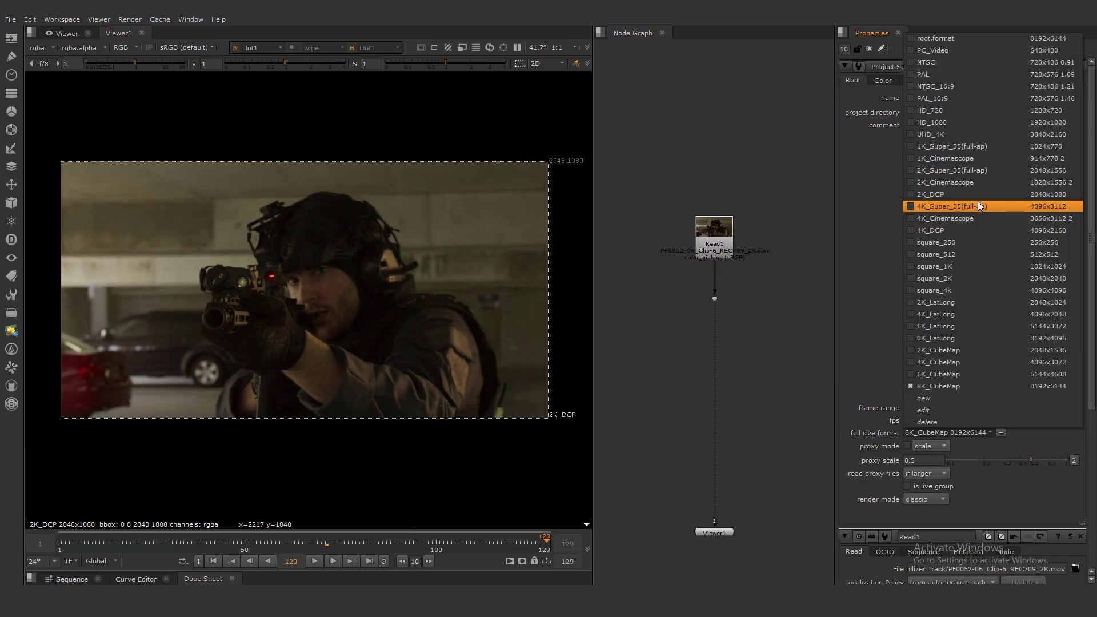
# Set the project's full size format to 2K_DCP 2048x1080, fit the image, and return to the first frame
pyautogui.click(971, 194)
pyautogui.press('f')
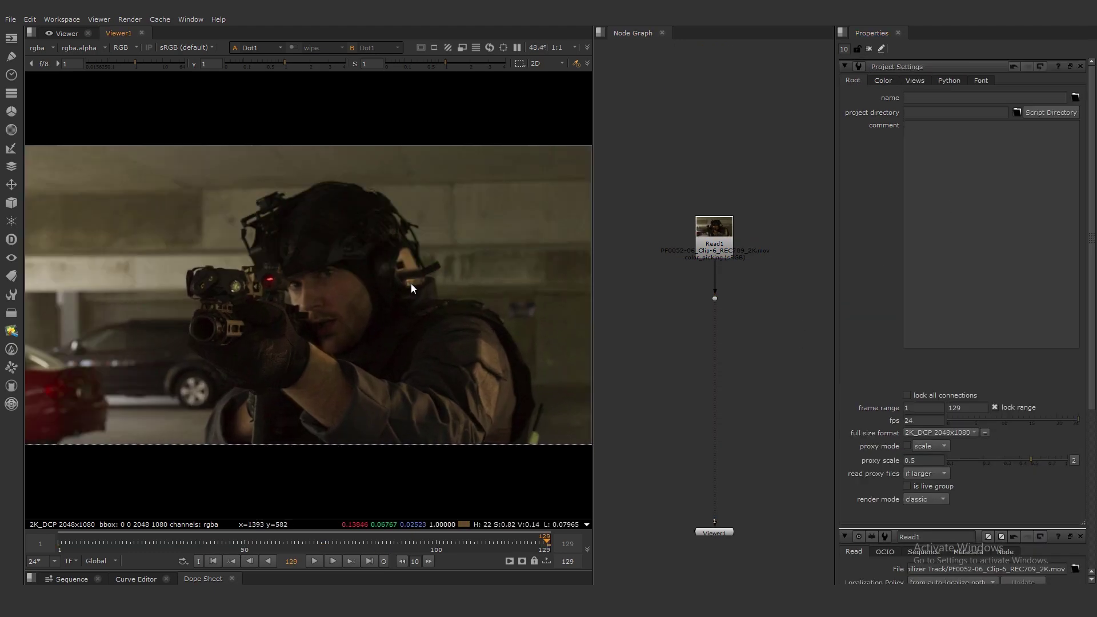
pyautogui.click(213, 562)
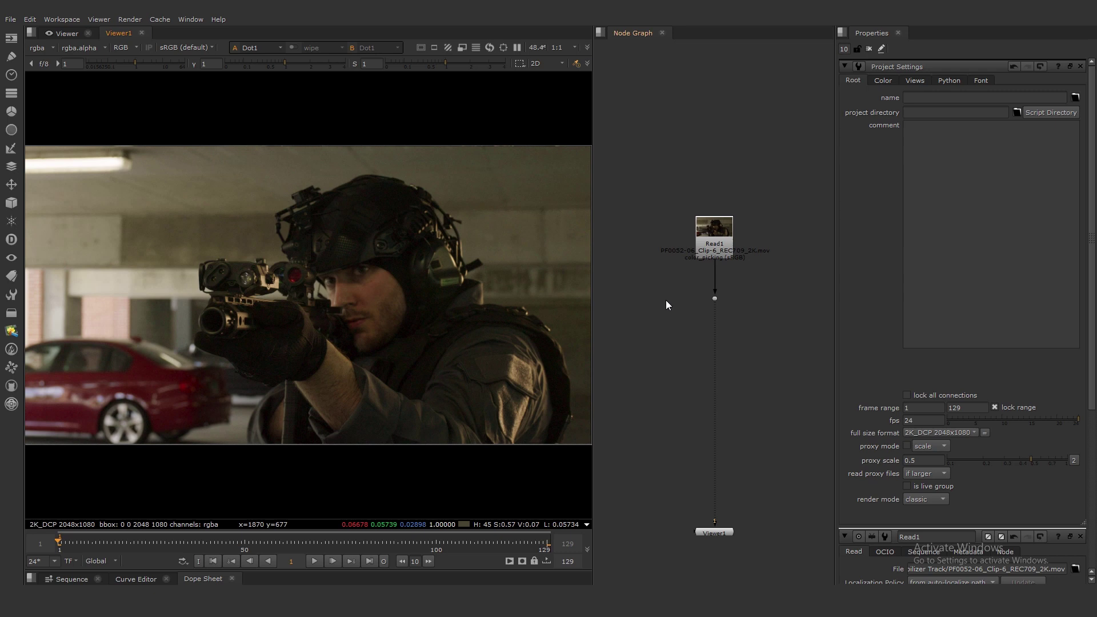
# Add a Tracker node after the footage's dot and route it onto a side branch with an extra dot
pyautogui.press('Tab')
pyautogui.write('tracker')
pyautogui.press('Return')
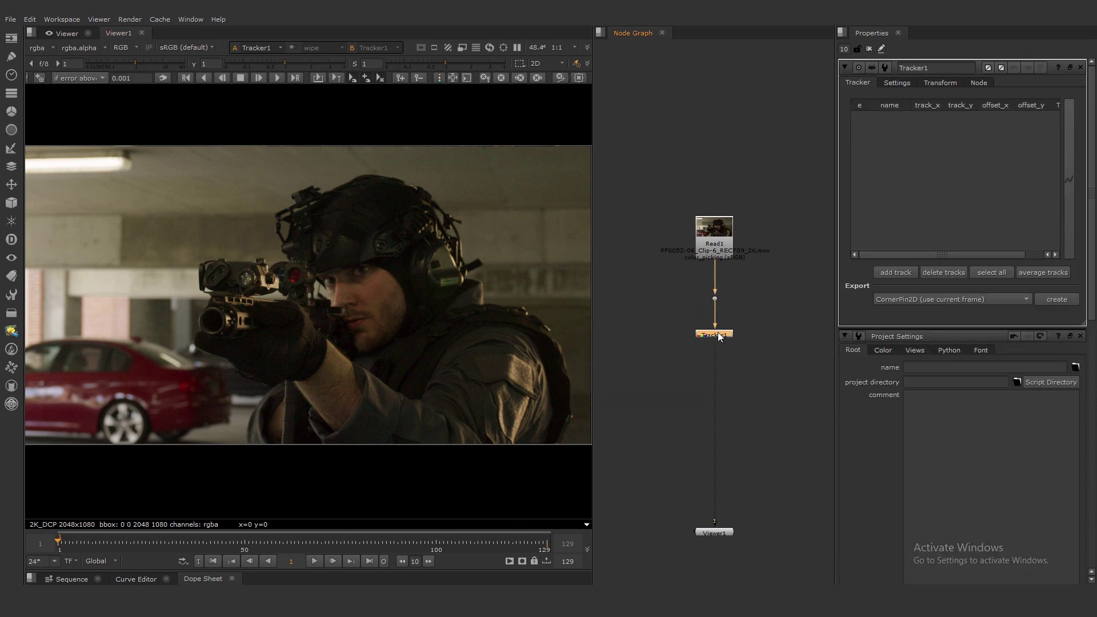
pyautogui.keyDown('ctrl'); pyautogui.moveTo(684, 325); pyautogui.dragTo(654, 302); pyautogui.keyUp('ctrl')
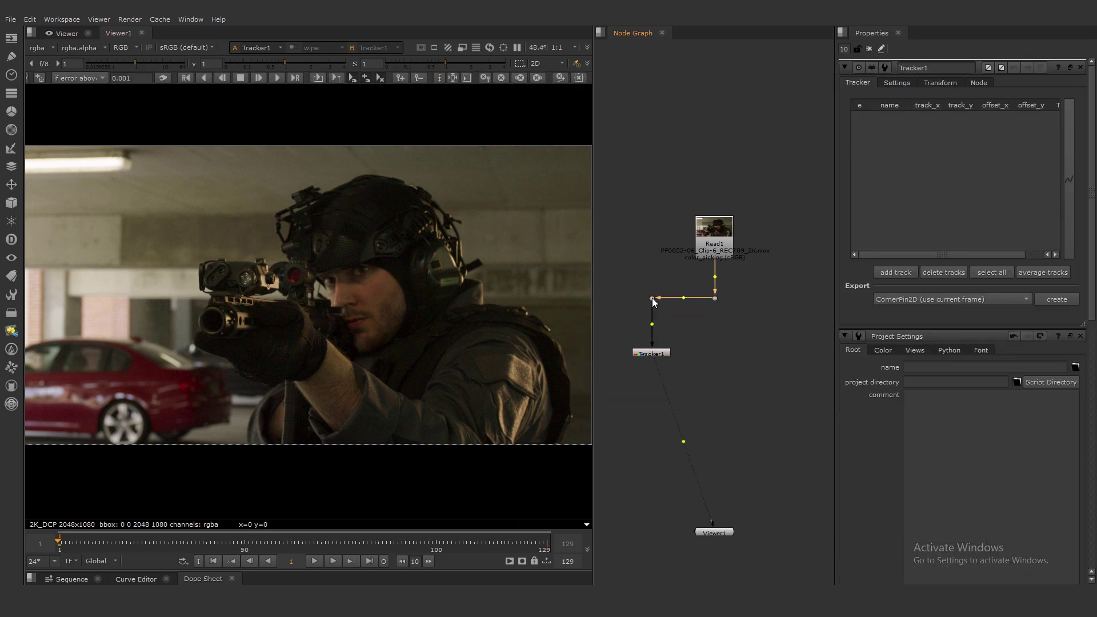
pyautogui.moveTo(655, 355); pyautogui.dragTo(650, 354)
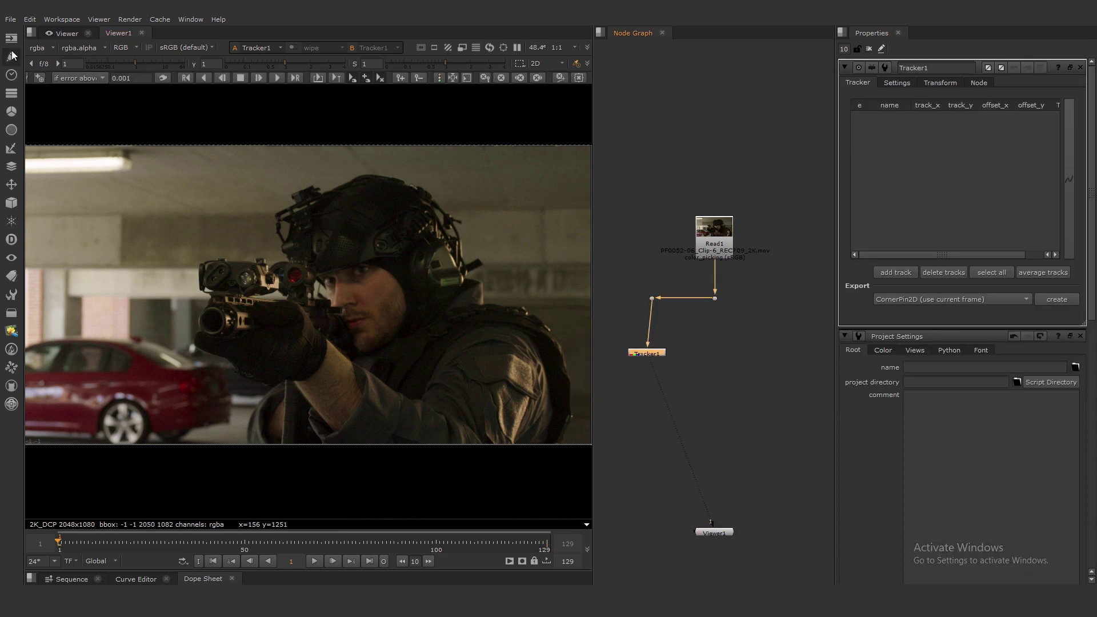
# Add a track point on the upper hole of the rifle-mounted device at frame 1 and adjust its search area
pyautogui.click(38, 81)
pyautogui.scroll(7, 201, 298)
pyautogui.click(265, 229)
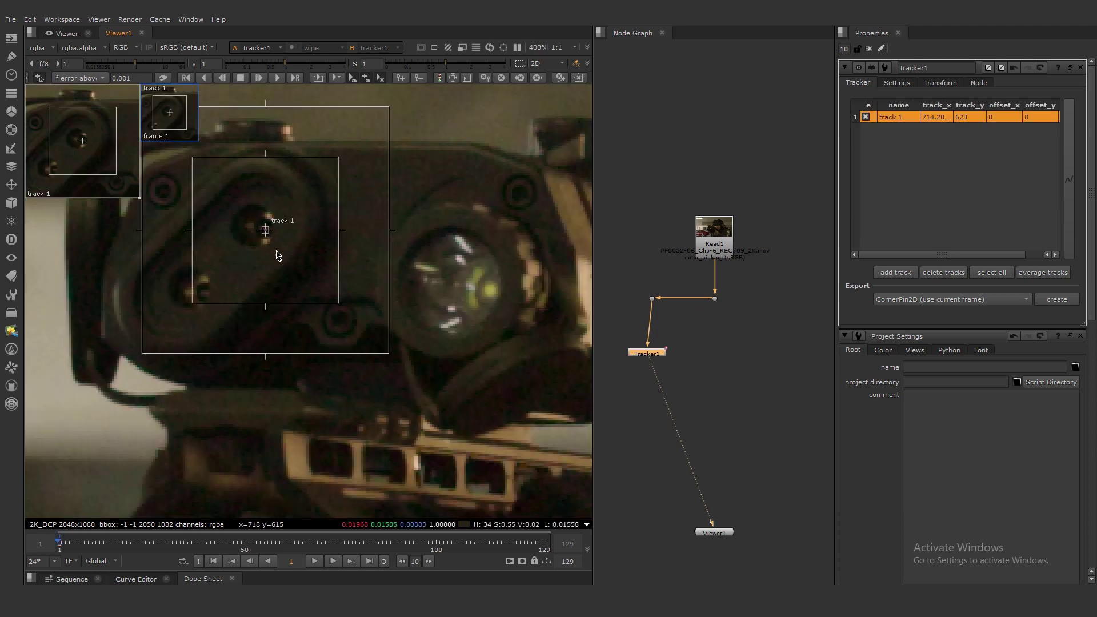
pyautogui.scroll(-5, 277, 255)
pyautogui.moveTo(330, 312); pyautogui.dragTo(339, 318)
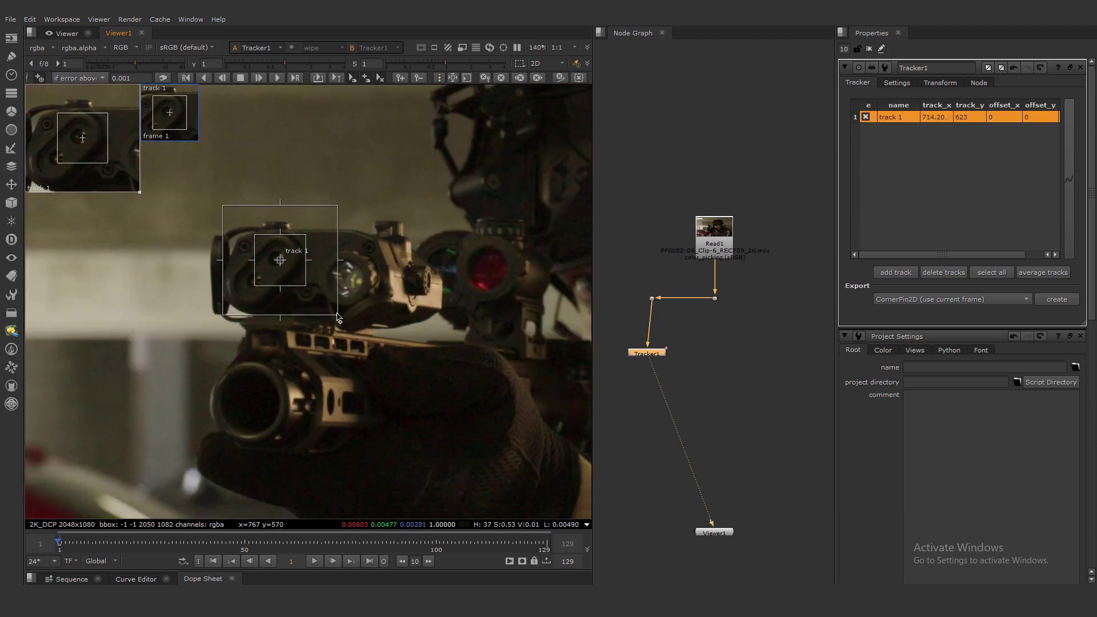
# Track the point forward over frames 1 to 129 with step 1, cancelling the run partway
pyautogui.press('f')
pyautogui.click(295, 78)
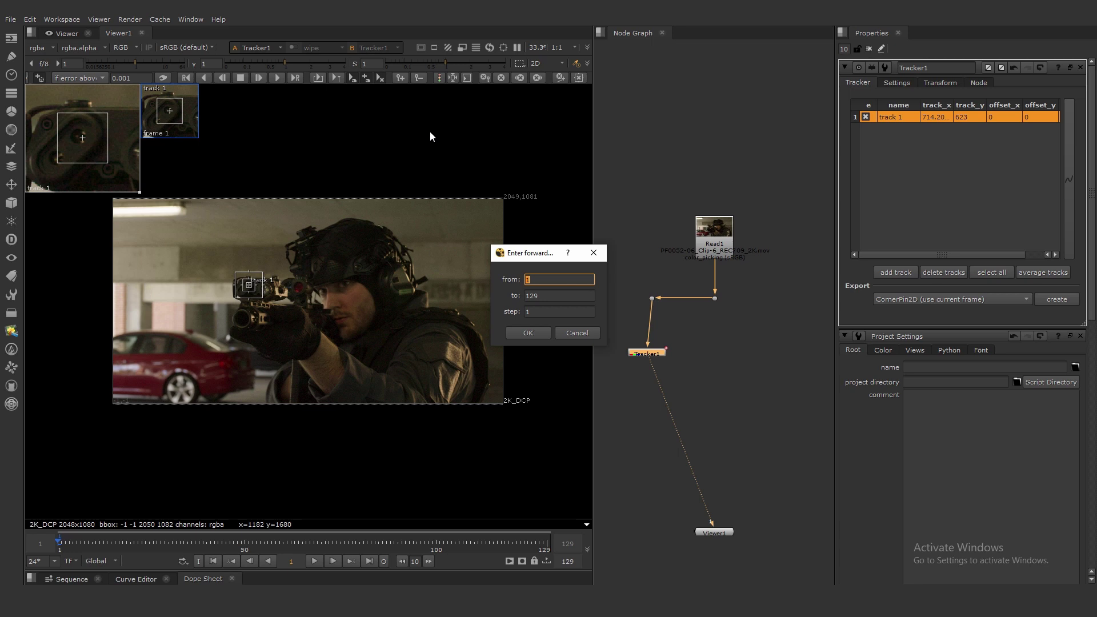
pyautogui.moveTo(539, 257); pyautogui.dragTo(546, 240)
pyautogui.click(537, 316)
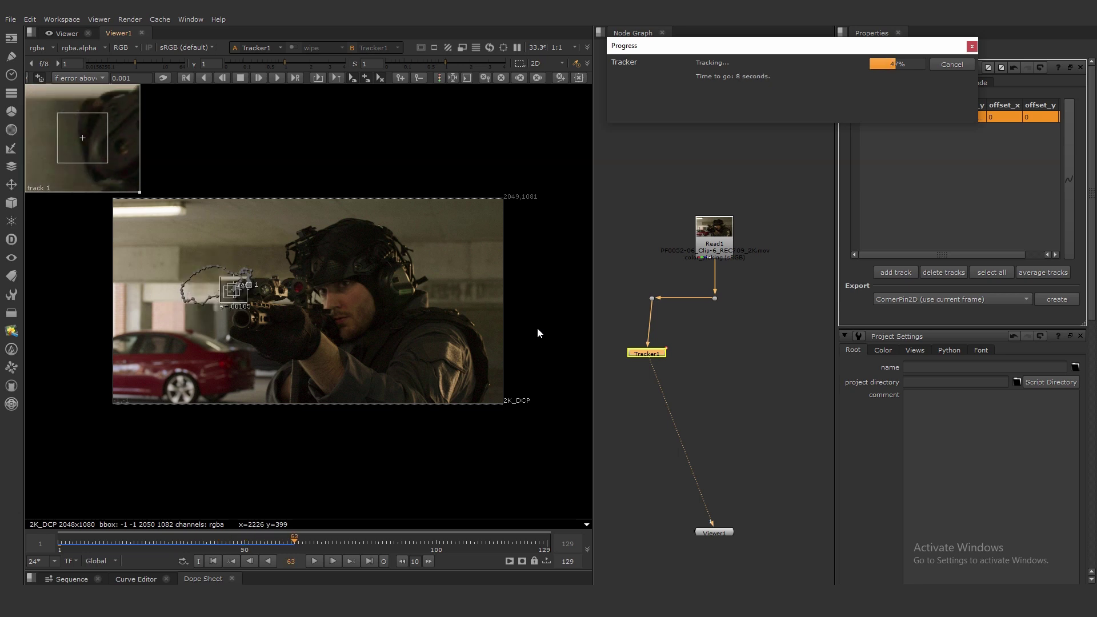
pyautogui.click(952, 64)
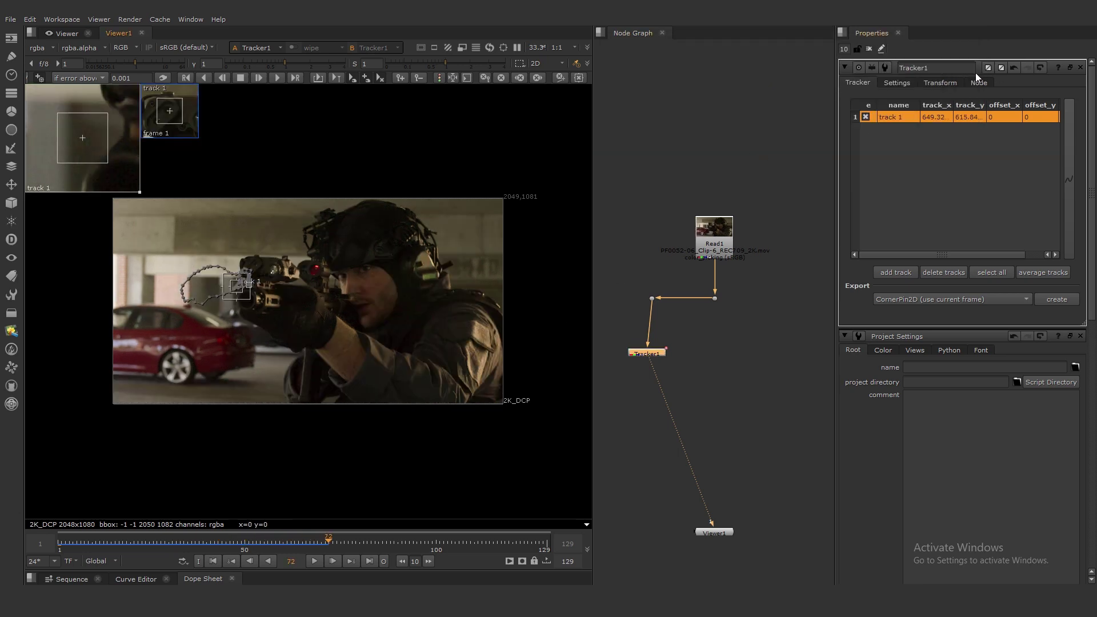
# Examine the track path and step back to frame 55 to find the last frame where the point holds its target
pyautogui.scroll(5, 253, 296)
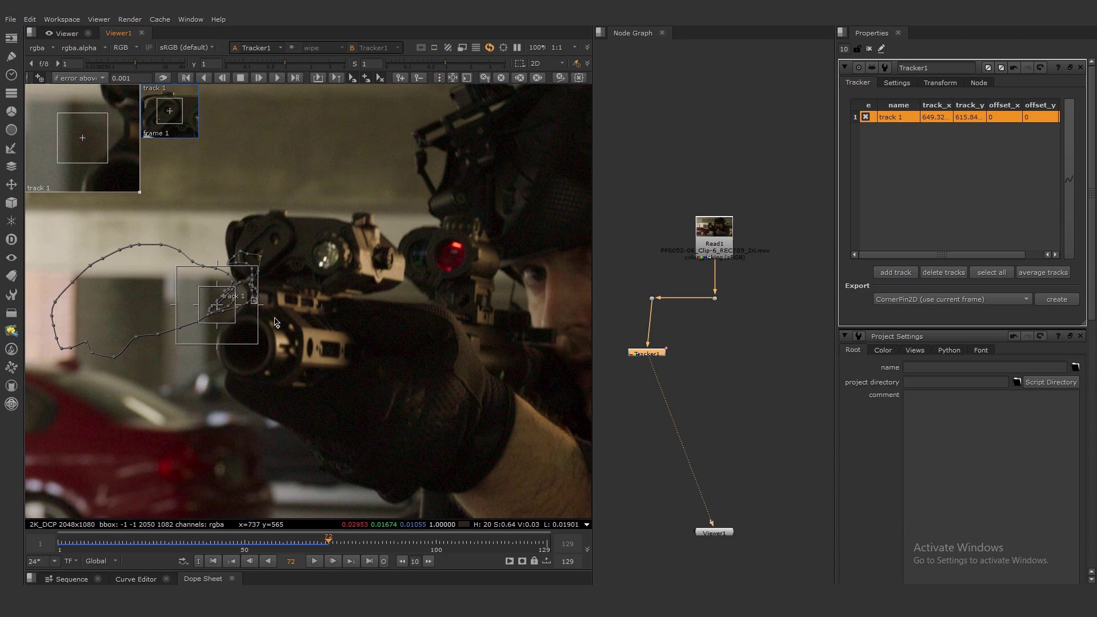
pyautogui.scroll(-3, 239, 281)
pyautogui.scroll(3, 237, 279)
pyautogui.moveTo(237, 280); pyautogui.dragTo(258, 271, button='middle')
pyautogui.moveTo(327, 540); pyautogui.dragTo(267, 523)
pyautogui.press('Left')
pyautogui.press('Left')
pyautogui.press('Right')
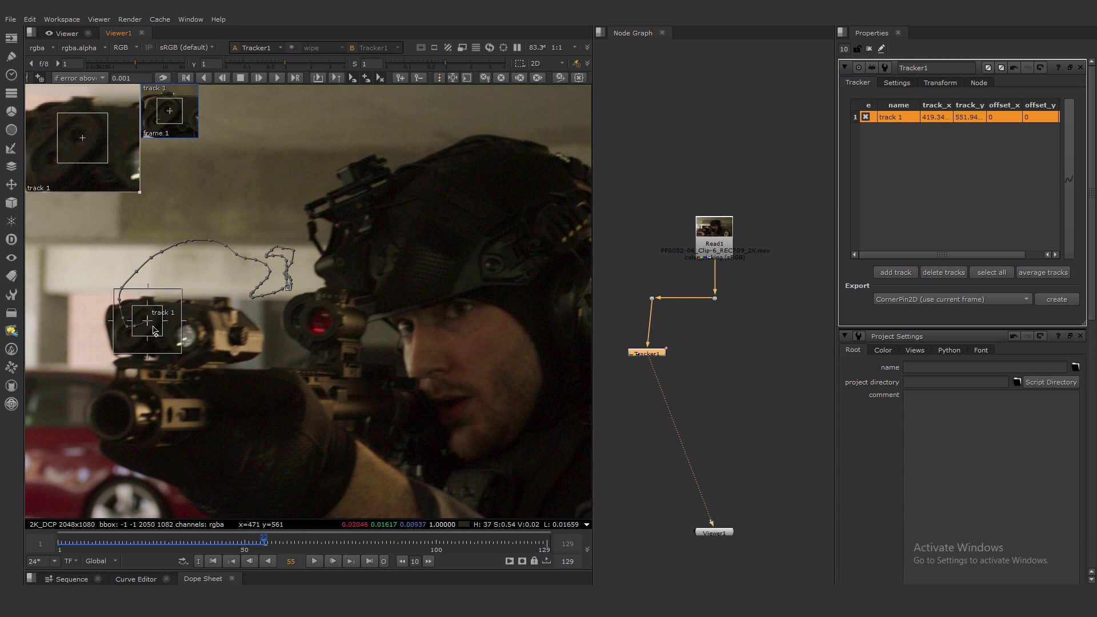
# Enlarge the track's search area at frame 55 and track forward again to frame 129
pyautogui.scroll(2, 149, 358)
pyautogui.moveTo(196, 351); pyautogui.dragTo(220, 372)
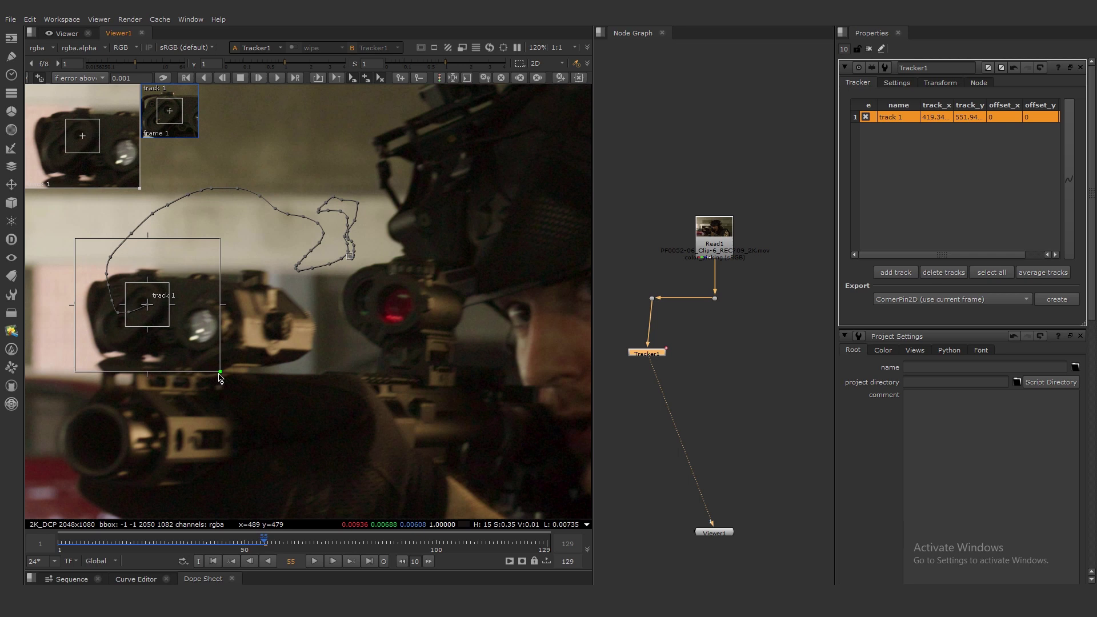
pyautogui.scroll(-1, 363, 202)
pyautogui.click(295, 79)
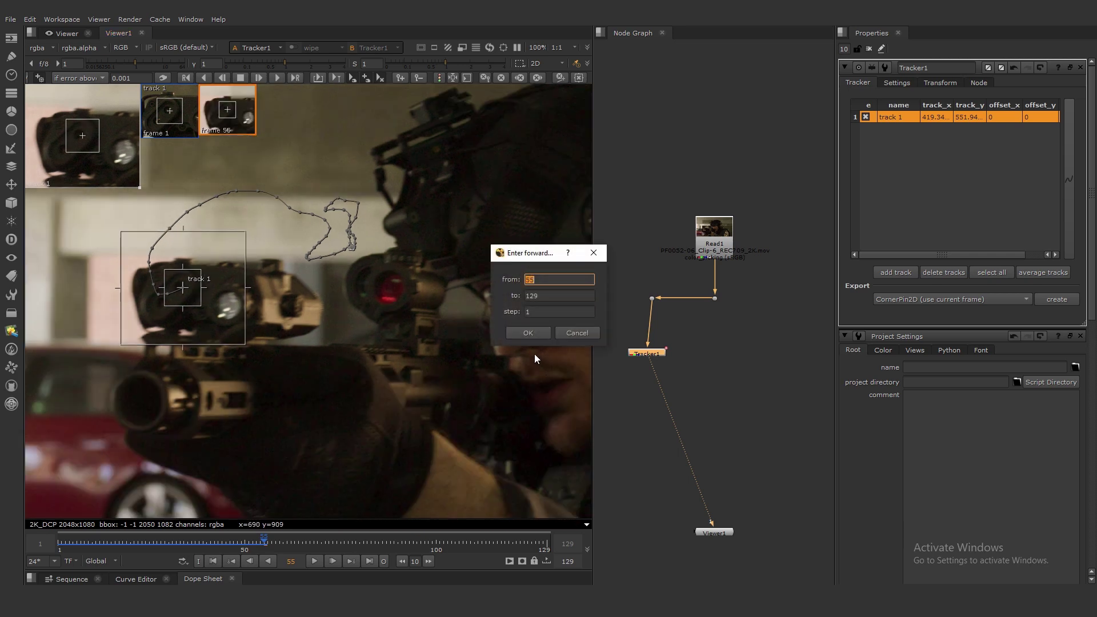
pyautogui.click(531, 331)
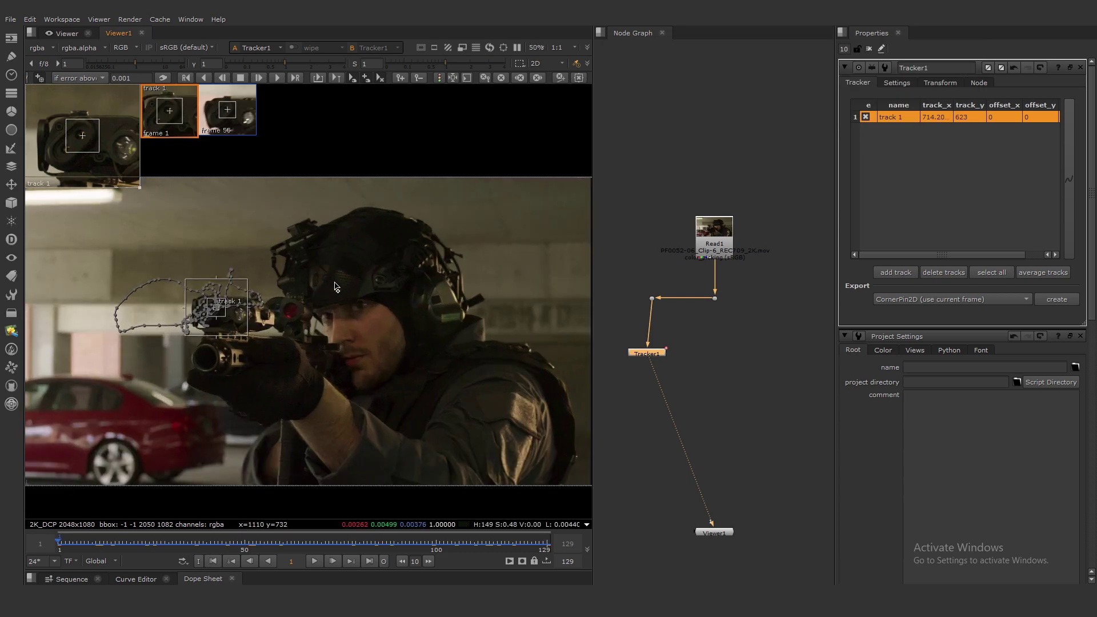
# Export the finished track as a Transform (stabilize) node
pyautogui.moveTo(335, 283); pyautogui.dragTo(364, 252, button='middle')
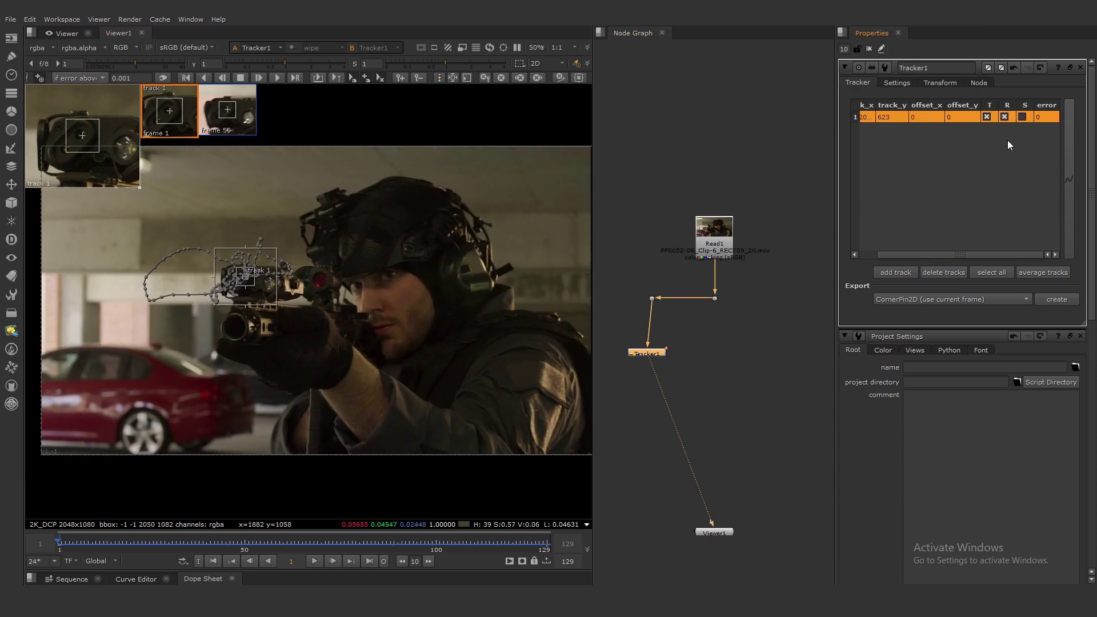
pyautogui.moveTo(953, 255); pyautogui.dragTo(849, 253)
pyautogui.scroll(-1, 491, 226)
pyautogui.press('f')
pyautogui.click(920, 298)
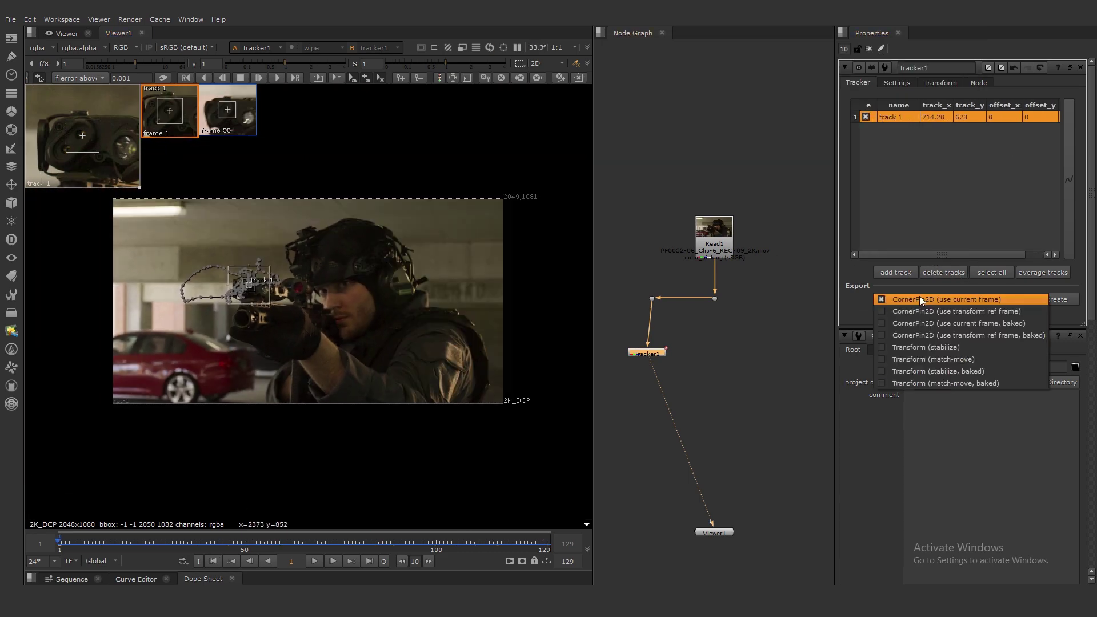
pyautogui.click(913, 346)
pyautogui.click(1056, 299)
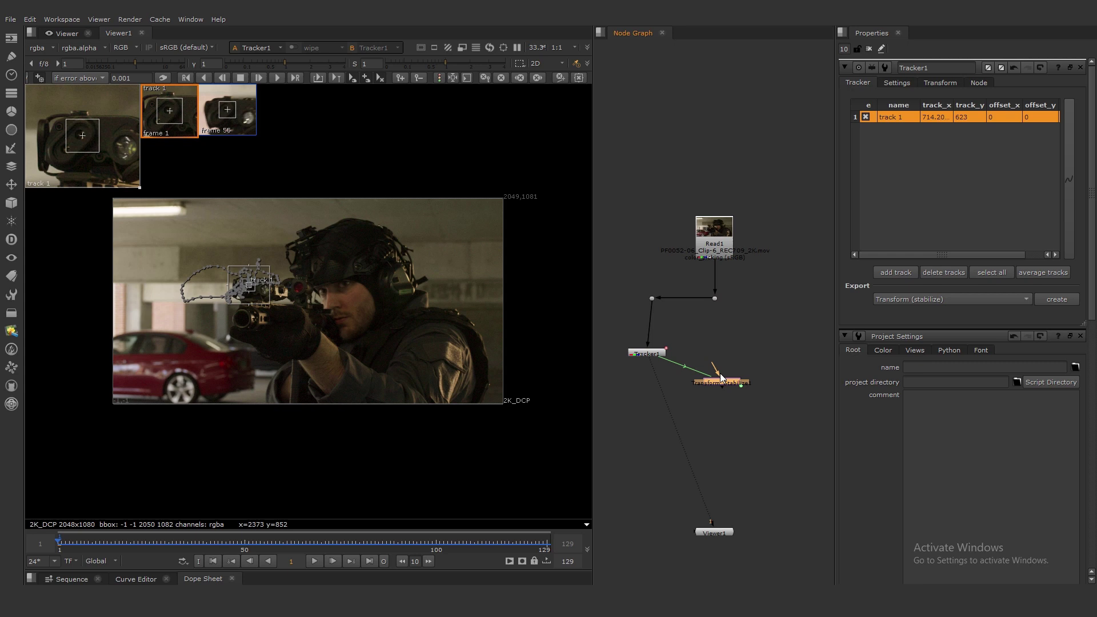
# Place the stabilize node on its own branch from the footage and play back the stabilized clip
pyautogui.moveTo(658, 348); pyautogui.dragTo(662, 349)
pyautogui.moveTo(731, 376); pyautogui.dragTo(719, 396)
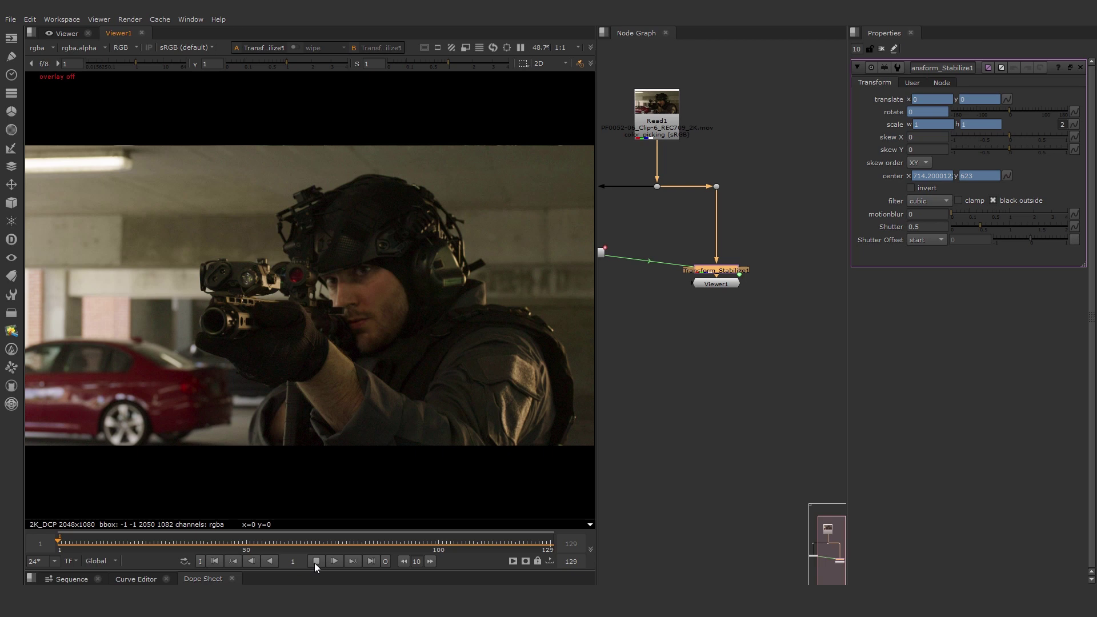
pyautogui.click(315, 561)
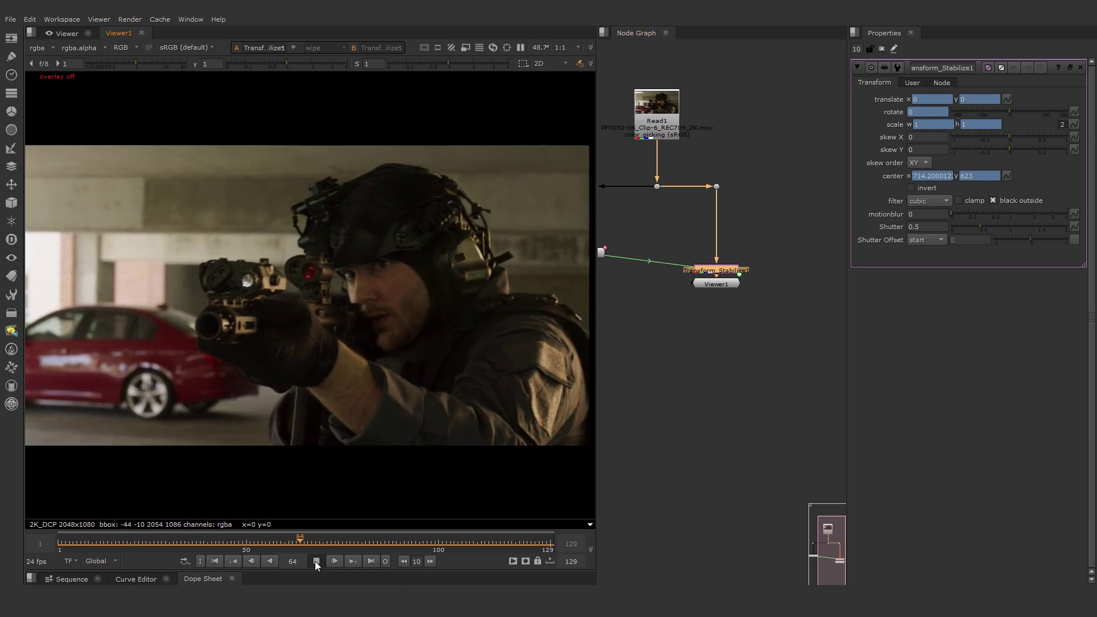
pyautogui.click(314, 561)
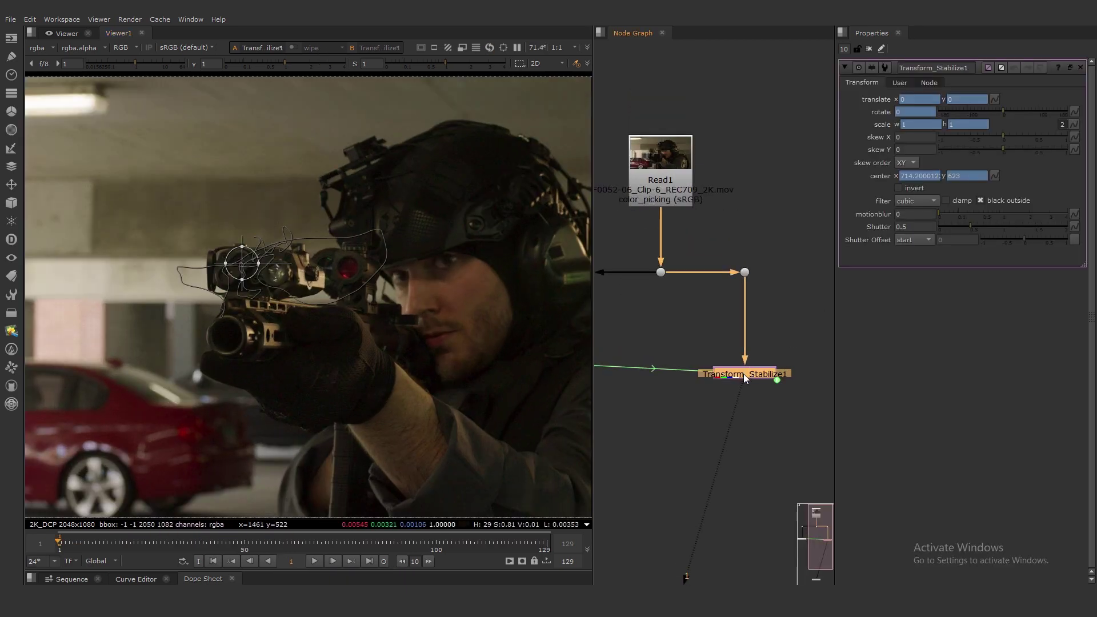
# Add a Roto node after the stabilize node and leave only its properties open
pyautogui.press('o')
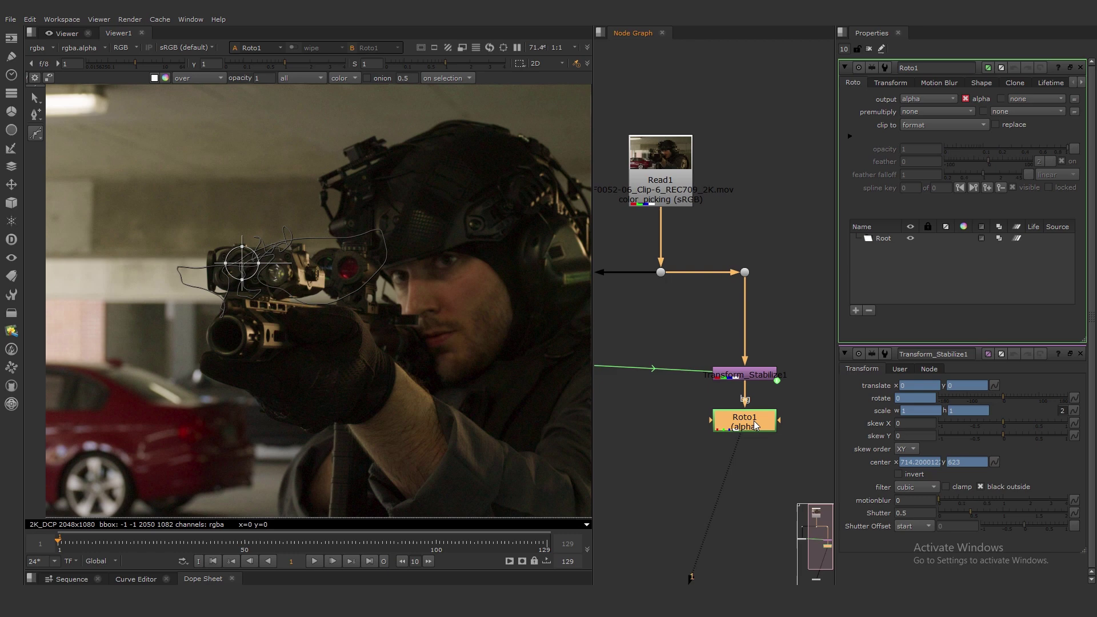
pyautogui.click(868, 49)
pyautogui.doubleClick(745, 421)
# Draw a closed Bezier shape around the slanted plate holding the two holes on the rifle-mounted device at frame 1
pyautogui.scroll(7, 237, 275)
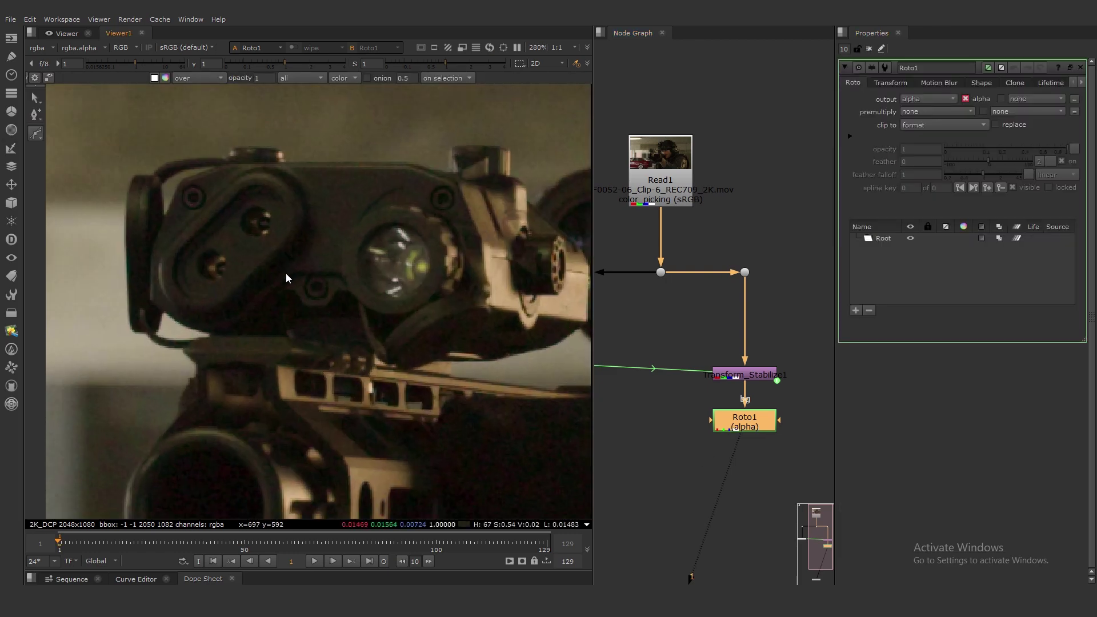
pyautogui.moveTo(200, 294); pyautogui.dragTo(301, 303, button='middle')
pyautogui.click(293, 305)
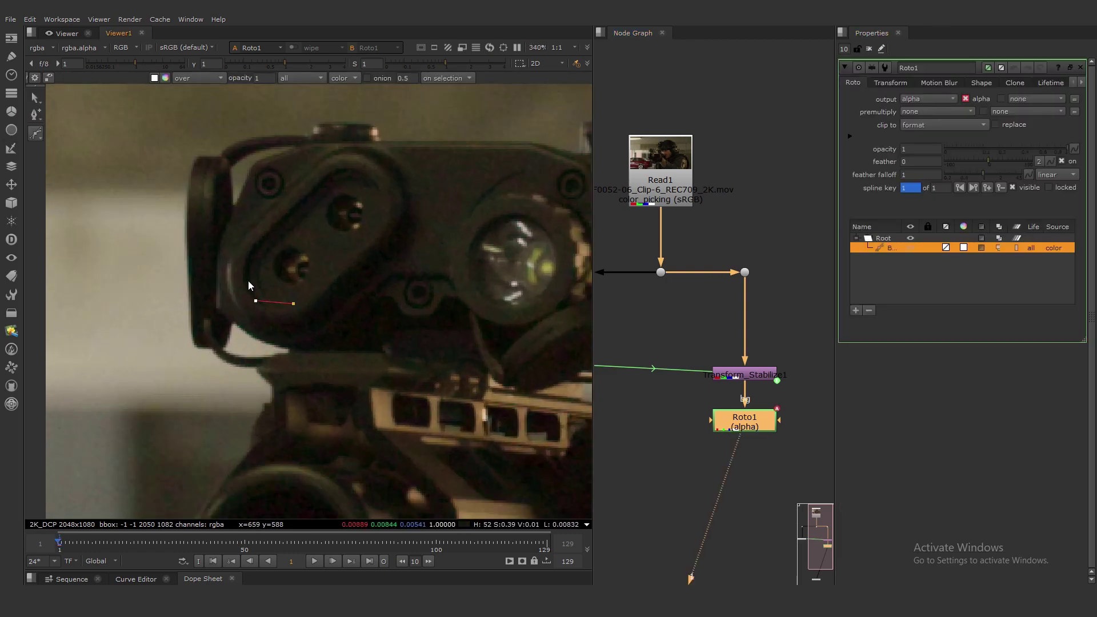
pyautogui.click(365, 174)
pyautogui.click(386, 218)
pyautogui.click(293, 304)
# Smooth the roto shape's points so both ends curve around the plate
pyautogui.moveTo(437, 135); pyautogui.dragTo(306, 237)
pyautogui.press('z')
pyautogui.moveTo(138, 421); pyautogui.dragTo(320, 246)
pyautogui.press('z')
pyautogui.click(337, 240)
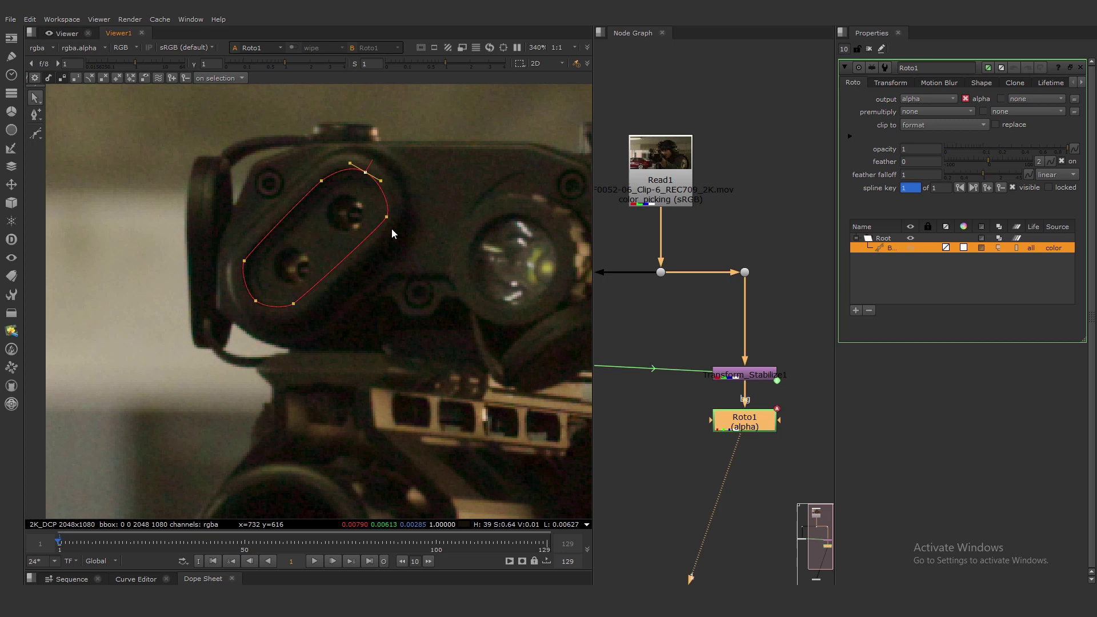
pyautogui.scroll(-2, 442, 381)
# Reposition the whole roto shape at frame 30 and refine its lower and upper points to fit the plate
pyautogui.click(740, 421)
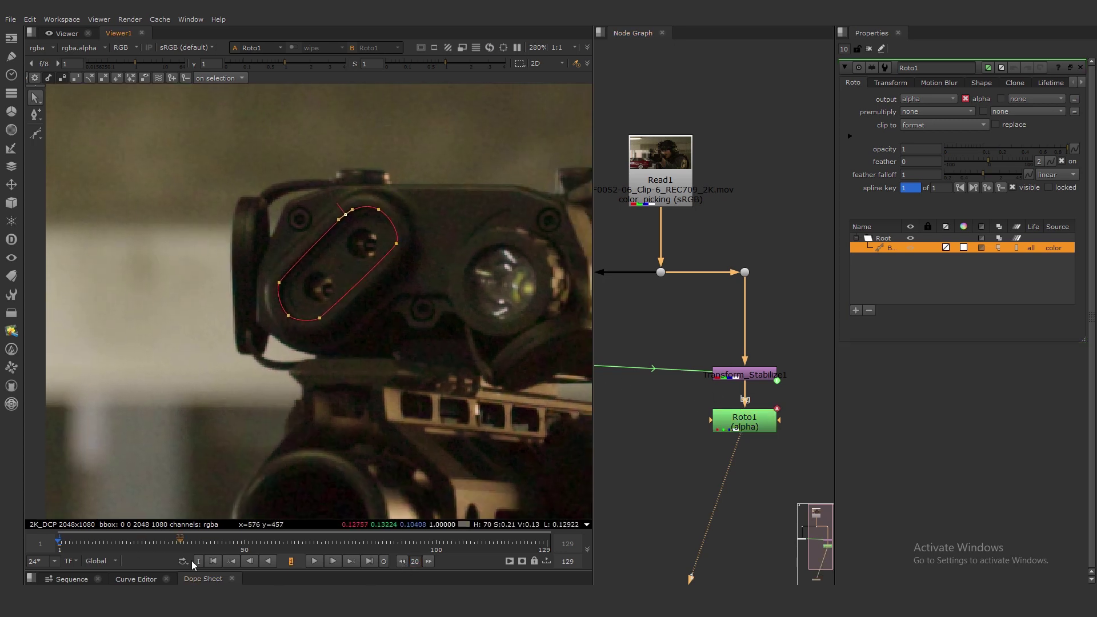
pyautogui.click(169, 544)
pyautogui.hotkey('ctrl', 'a')
pyautogui.moveTo(317, 262); pyautogui.dragTo(316, 265)
pyautogui.scroll(2, 401, 204)
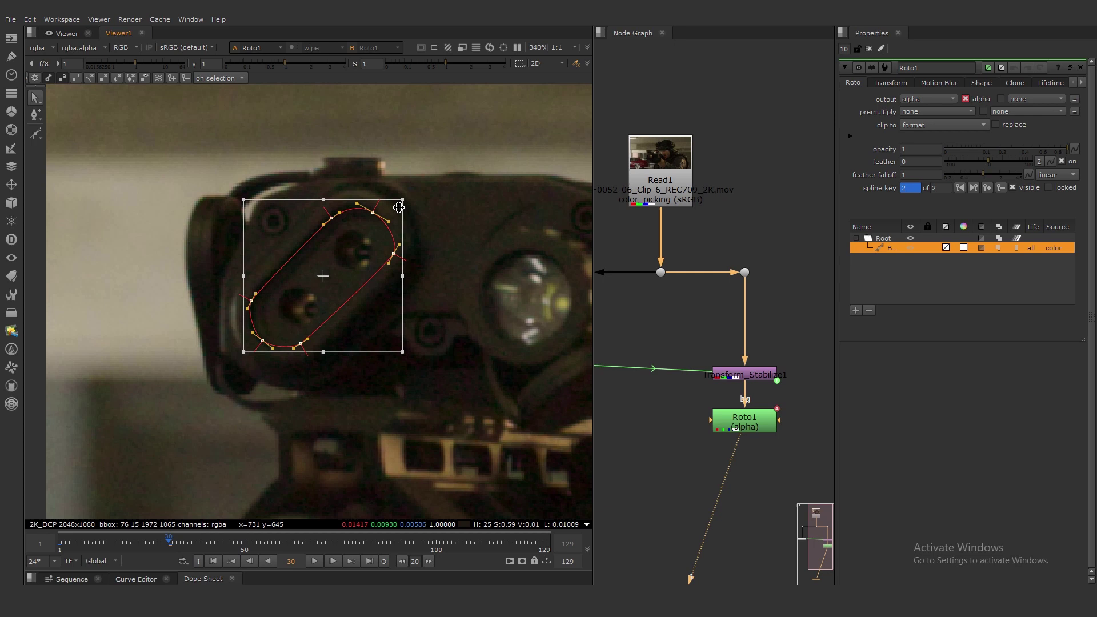
pyautogui.moveTo(416, 172); pyautogui.dragTo(99, 473)
pyautogui.moveTo(258, 341); pyautogui.dragTo(257, 342)
pyautogui.moveTo(280, 183); pyautogui.dragTo(422, 286)
pyautogui.moveTo(346, 228); pyautogui.dragTo(347, 225)
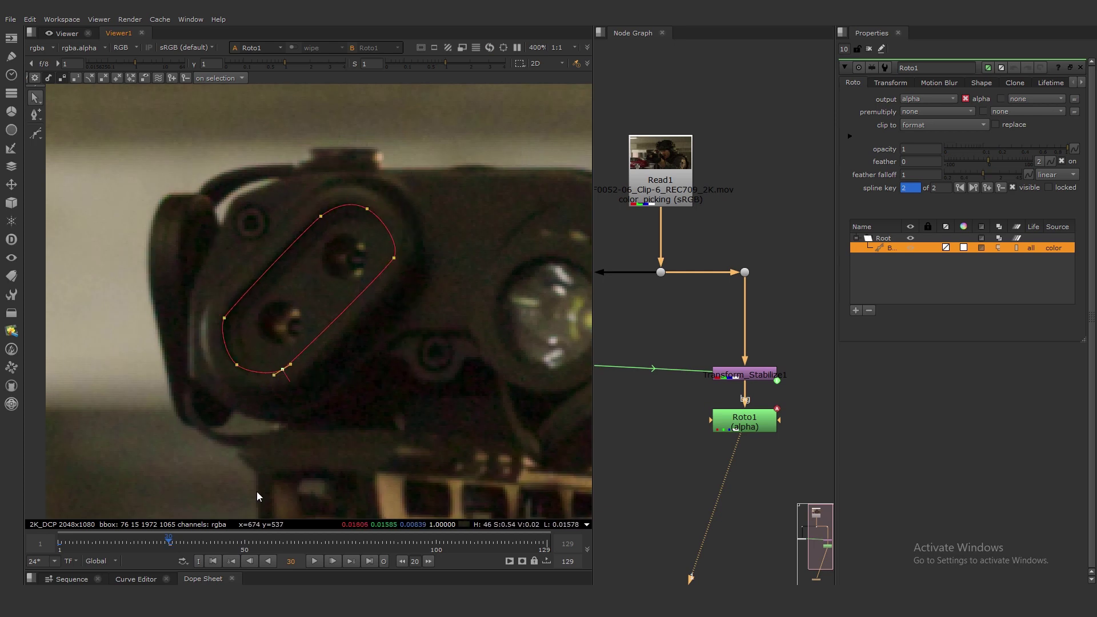
# Realign the roto shape with the plate at frame 60 and at an in-between frame early in the clip
pyautogui.click(283, 546)
pyautogui.hotkey('ctrl', 'a')
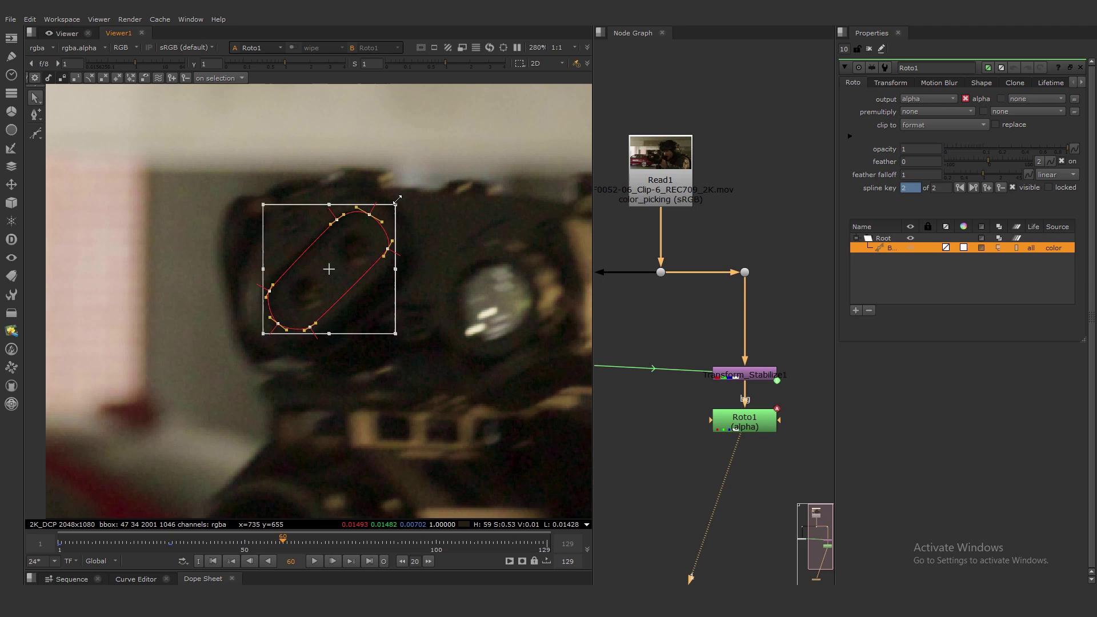
pyautogui.click(122, 546)
pyautogui.moveTo(345, 309); pyautogui.dragTo(346, 311)
pyautogui.click(420, 385)
# Match the whole roto shape to the plate in the frames around frame 74
pyautogui.click(372, 544)
pyautogui.hotkey('ctrl', 'a')
pyautogui.moveTo(344, 244); pyautogui.dragTo(344, 246)
pyautogui.click(336, 544)
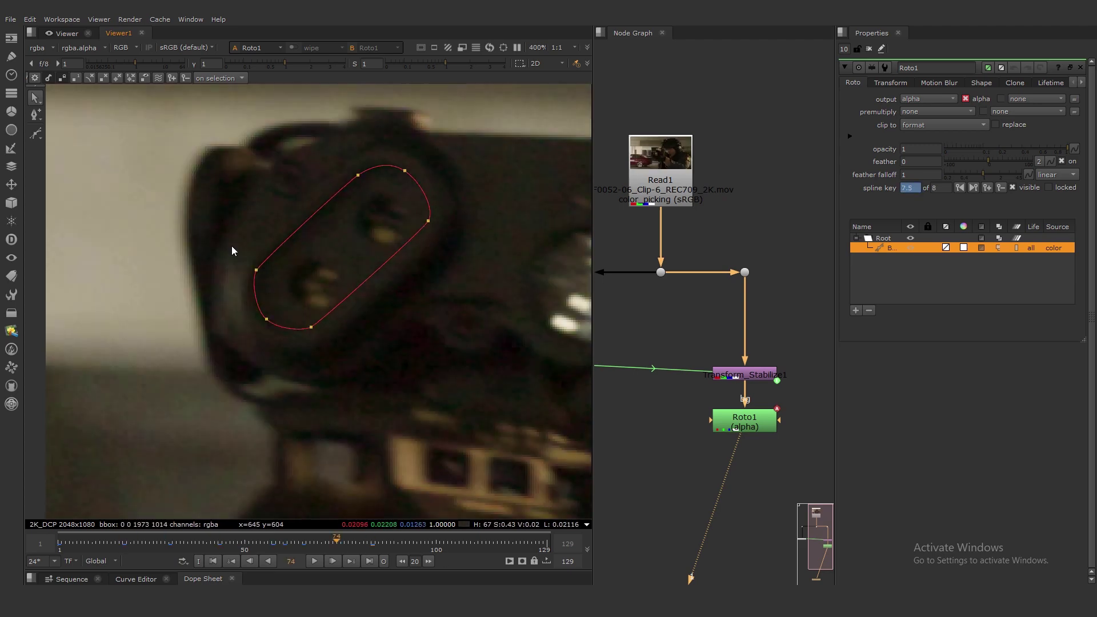
pyautogui.hotkey('ctrl', 'a')
pyautogui.scroll(-1, 389, 183)
# Refit the upper and lower ends of the roto shape to the plate at frame 92
pyautogui.moveTo(315, 545); pyautogui.dragTo(436, 544)
pyautogui.scroll(1, 252, 197)
pyautogui.click(407, 544)
pyautogui.moveTo(346, 135); pyautogui.dragTo(476, 240)
pyautogui.moveTo(414, 181); pyautogui.dragTo(412, 183)
pyautogui.moveTo(264, 240); pyautogui.dragTo(371, 337)
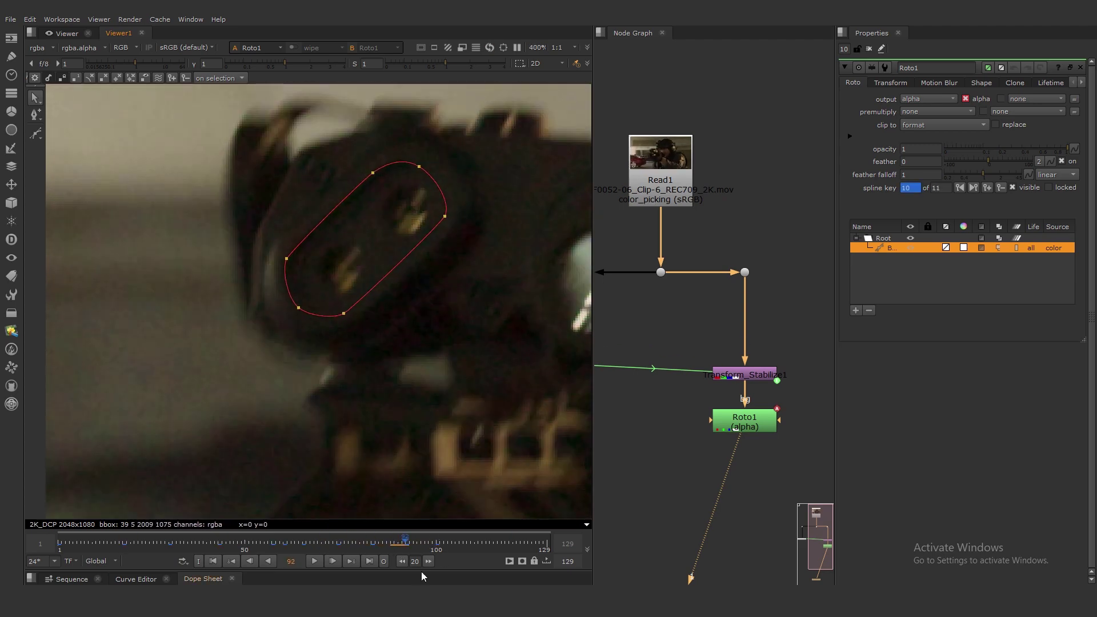
# Adjust the roto shape to the plate at more frames between 92 and 129, including frame 122
pyautogui.click(421, 544)
pyautogui.click(547, 544)
pyautogui.moveTo(346, 135); pyautogui.dragTo(476, 240)
pyautogui.click(490, 545)
pyautogui.moveTo(400, 188); pyautogui.dragTo(414, 175)
pyautogui.click(521, 544)
pyautogui.moveTo(413, 188); pyautogui.dragTo(414, 189)
pyautogui.click(322, 371)
pyautogui.scroll(-1, 322, 371)
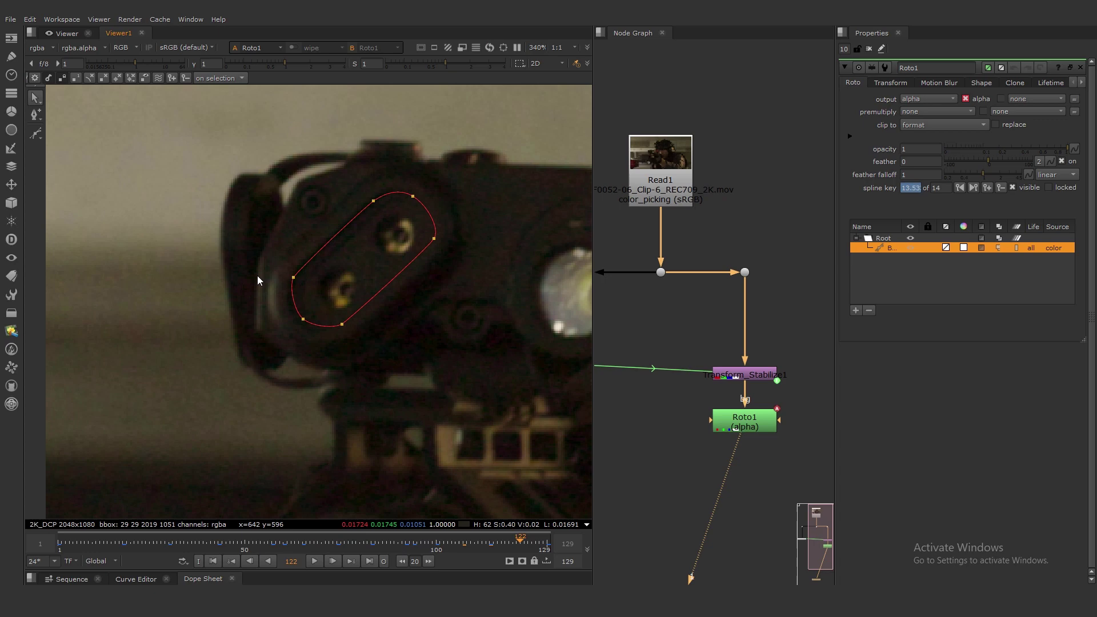
# Check the roto shape's fit to the plate from frame 9 through about frame 85, ending at the first frame
pyautogui.scroll(1, 258, 281)
pyautogui.click(92, 543)
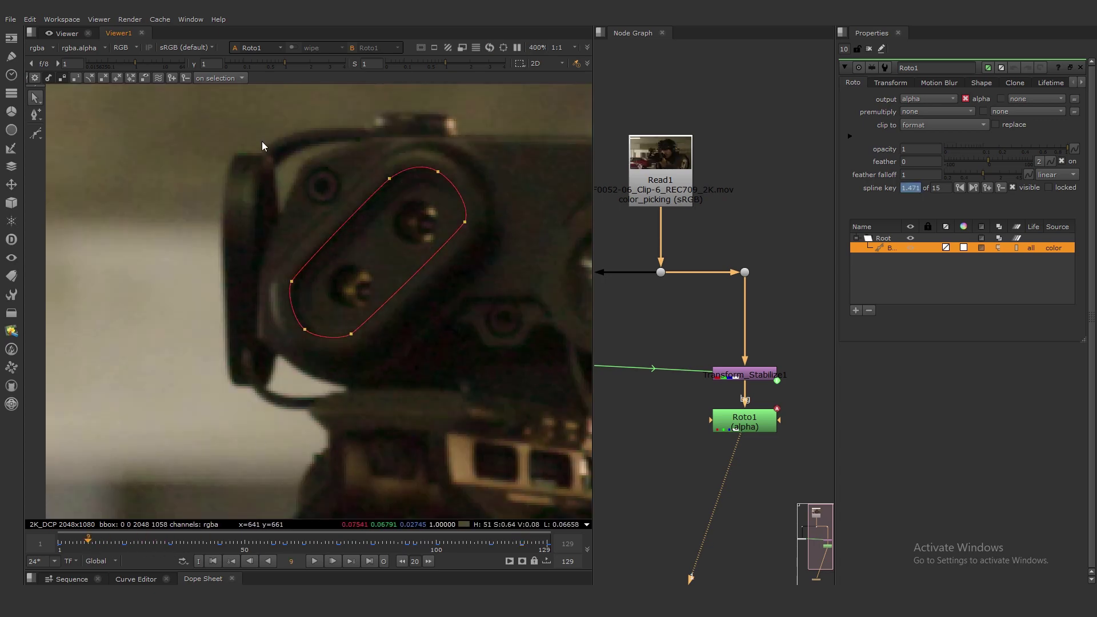
pyautogui.press('Right')
pyautogui.press('Right')
pyautogui.press('Right')
pyautogui.moveTo(142, 543); pyautogui.dragTo(361, 549)
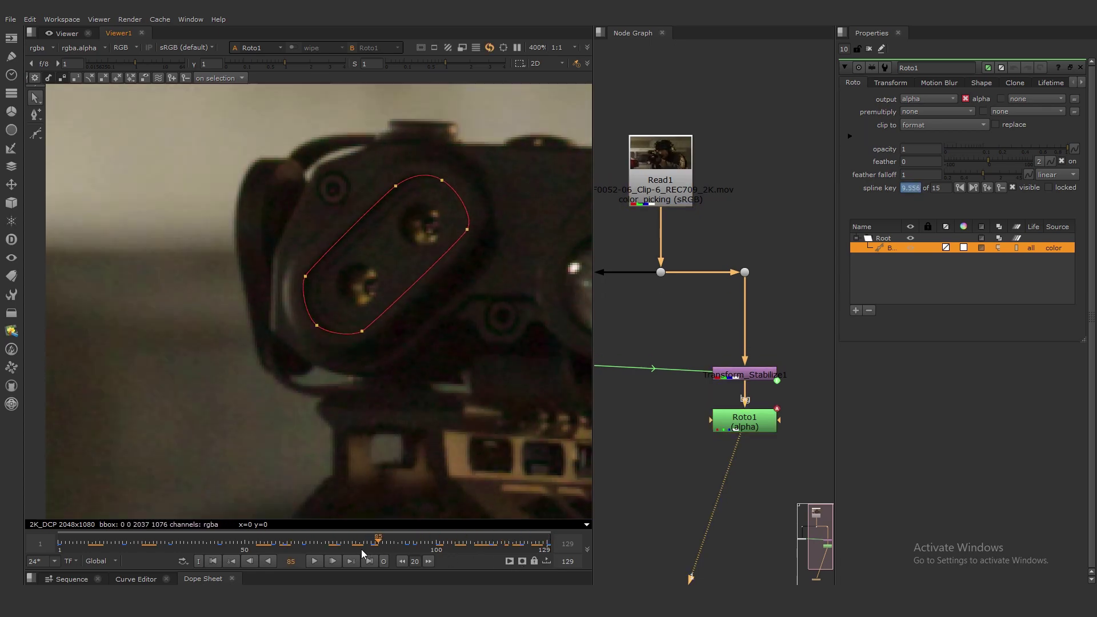
pyautogui.click(214, 561)
# Turn on the replace option in the Roto1 node's settings
pyautogui.doubleClick(777, 374)
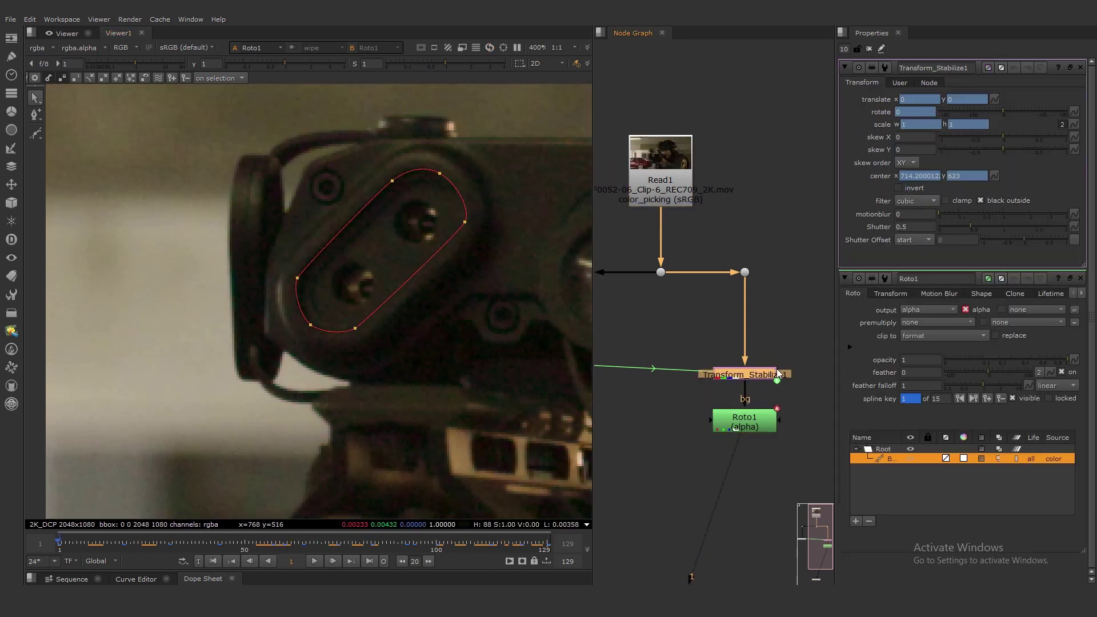
pyautogui.doubleClick(745, 422)
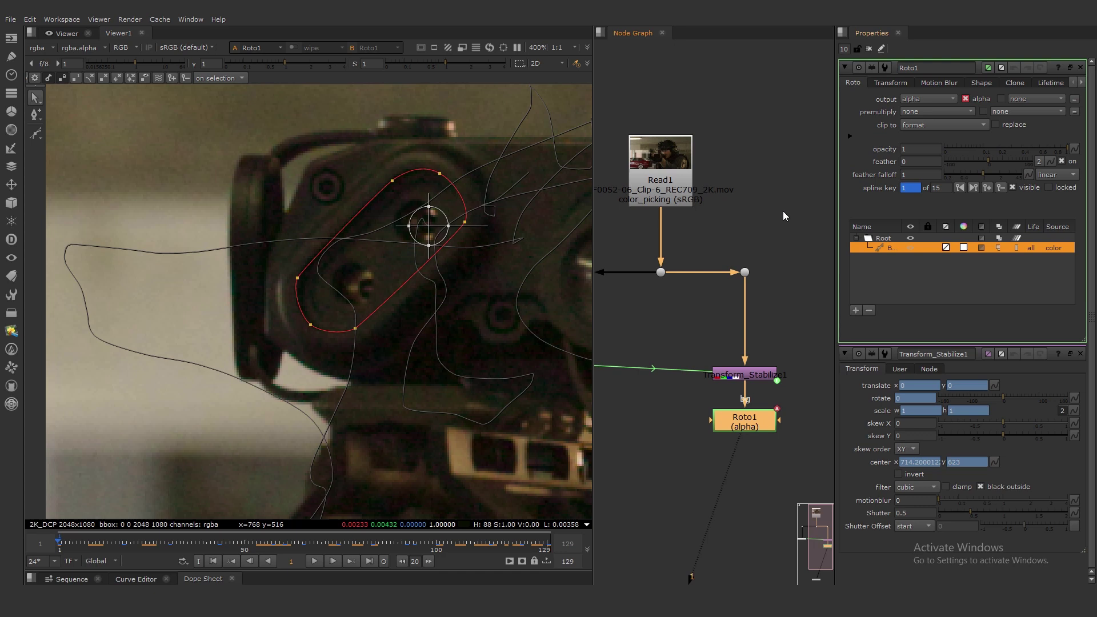
pyautogui.scroll(-3, 783, 215)
pyautogui.click(1009, 124)
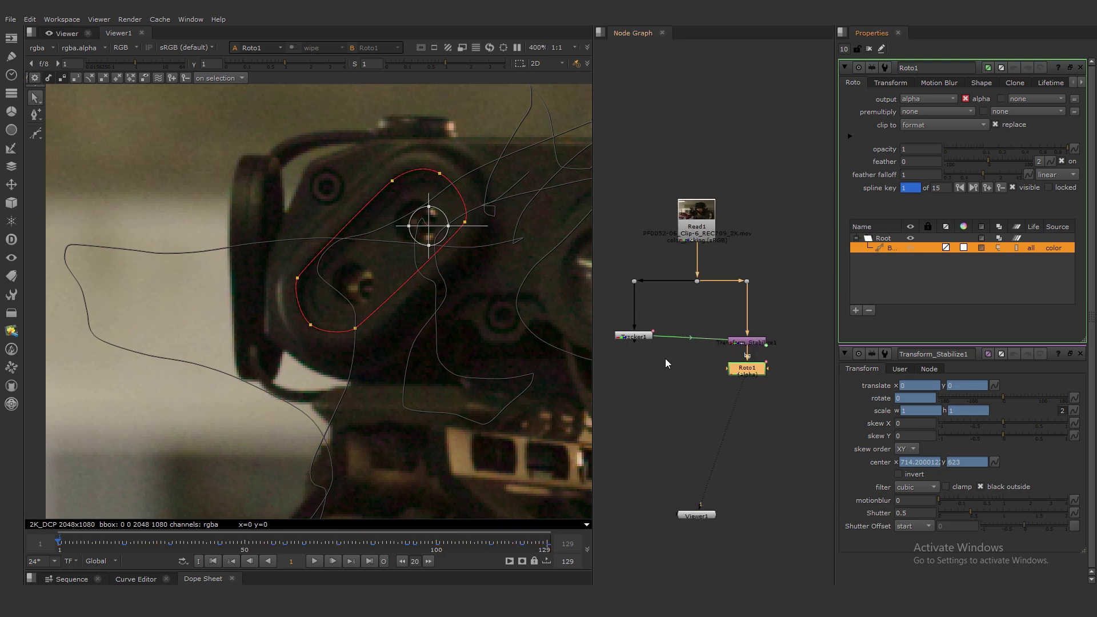
# Export a Transform (match-move) node from Tracker1 and insert it directly below Roto1
pyautogui.click(678, 339)
pyautogui.press('f')
pyautogui.doubleClick(668, 302)
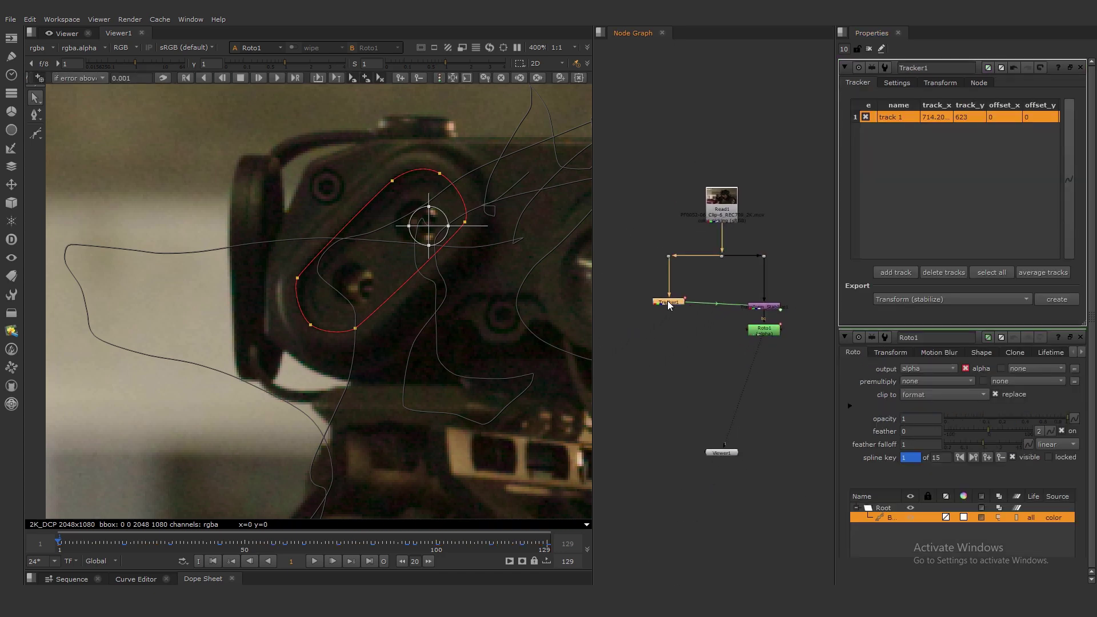
pyautogui.click(907, 297)
pyautogui.click(931, 311)
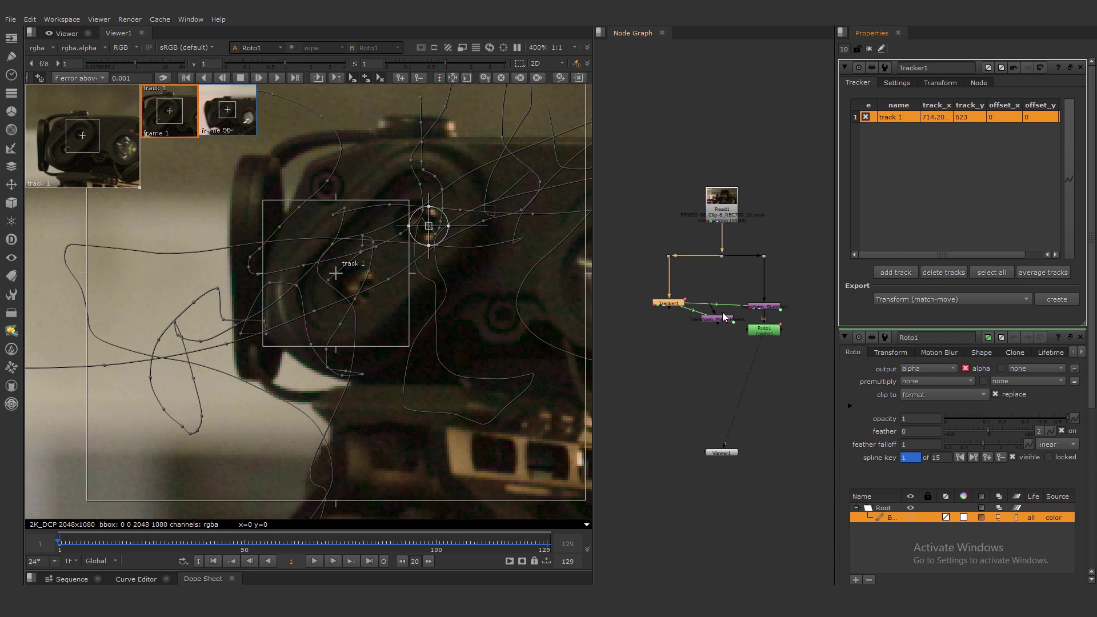
pyautogui.moveTo(723, 315); pyautogui.dragTo(740, 350)
# Display the match-move result with the roto alpha as a matte overlay and the viewer's overlays hidden
pyautogui.click(869, 49)
pyautogui.scroll(2, 742, 324)
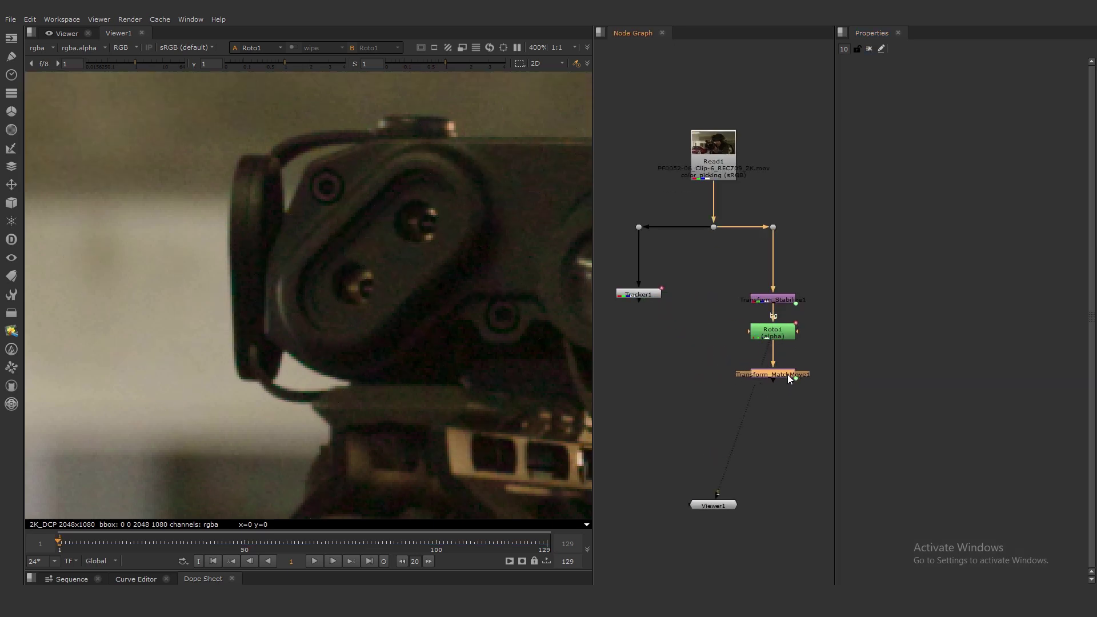
pyautogui.press('1')
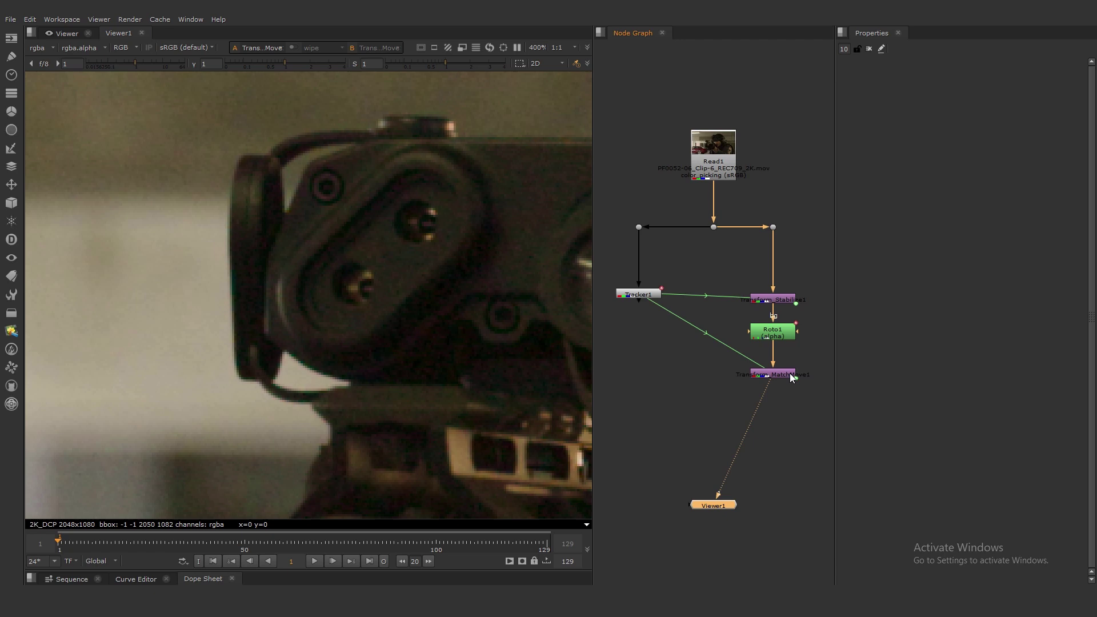
pyautogui.doubleClick(787, 336)
pyautogui.press('m')
pyautogui.press('f')
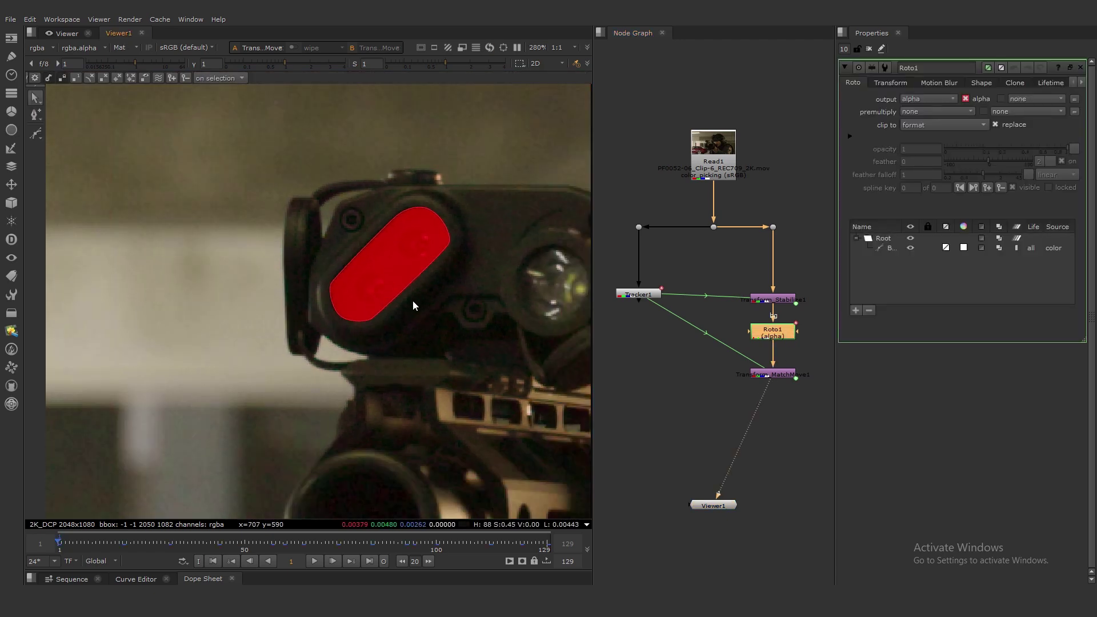
pyautogui.press('o')
pyautogui.scroll(5, 227, 270)
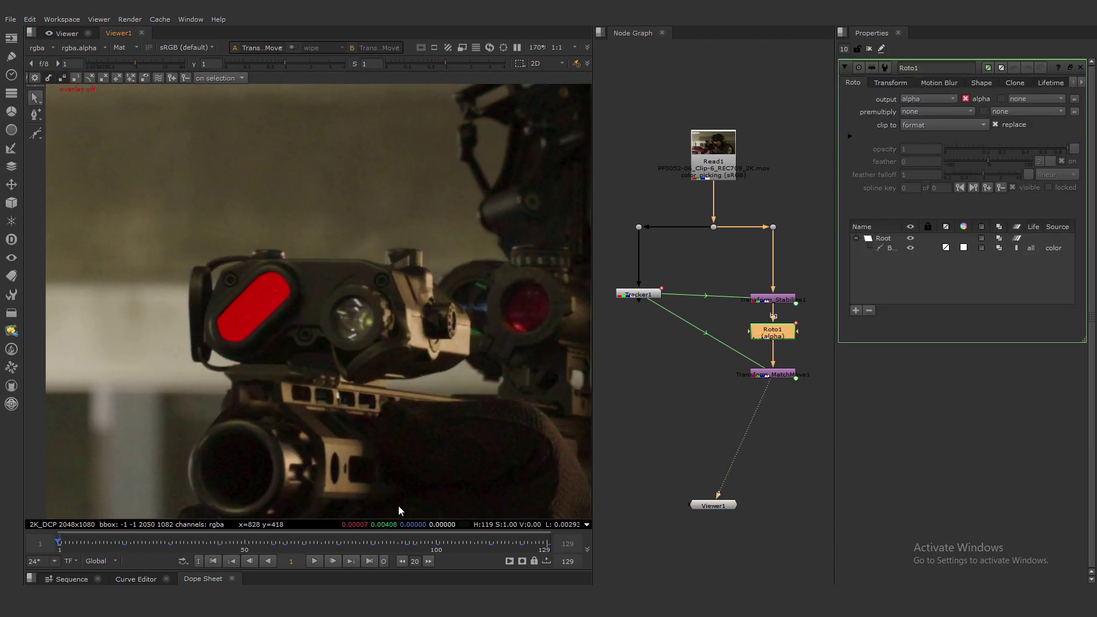
# Play the match-moved roto over the full frame, stop, and return to the first frame
pyautogui.click(308, 564)
pyautogui.scroll(-5, 299, 310)
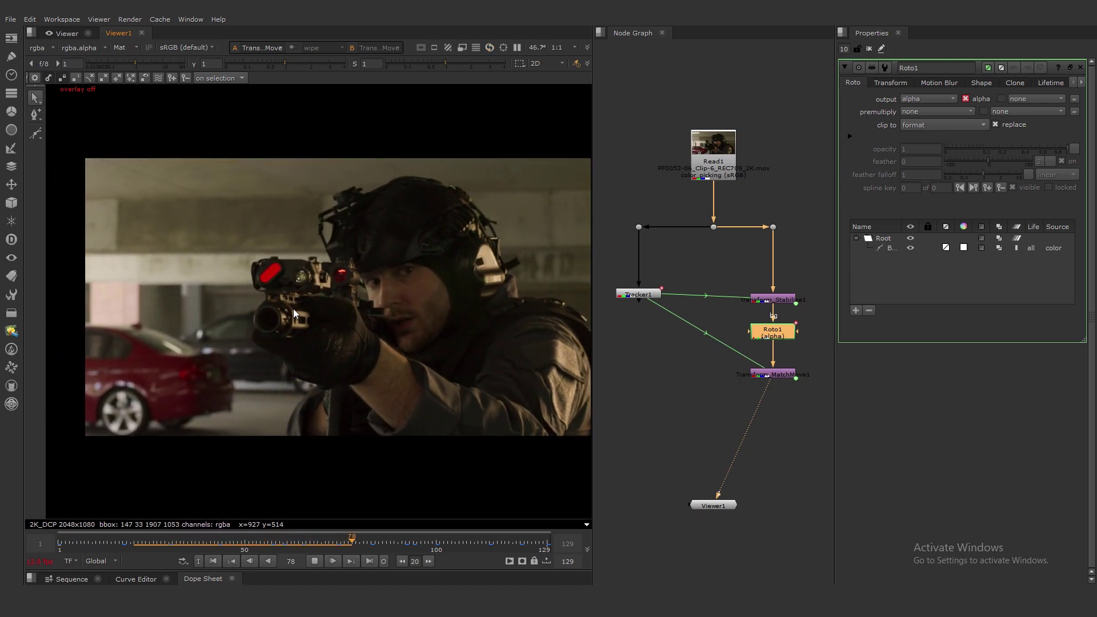
pyautogui.click(315, 562)
pyautogui.click(214, 562)
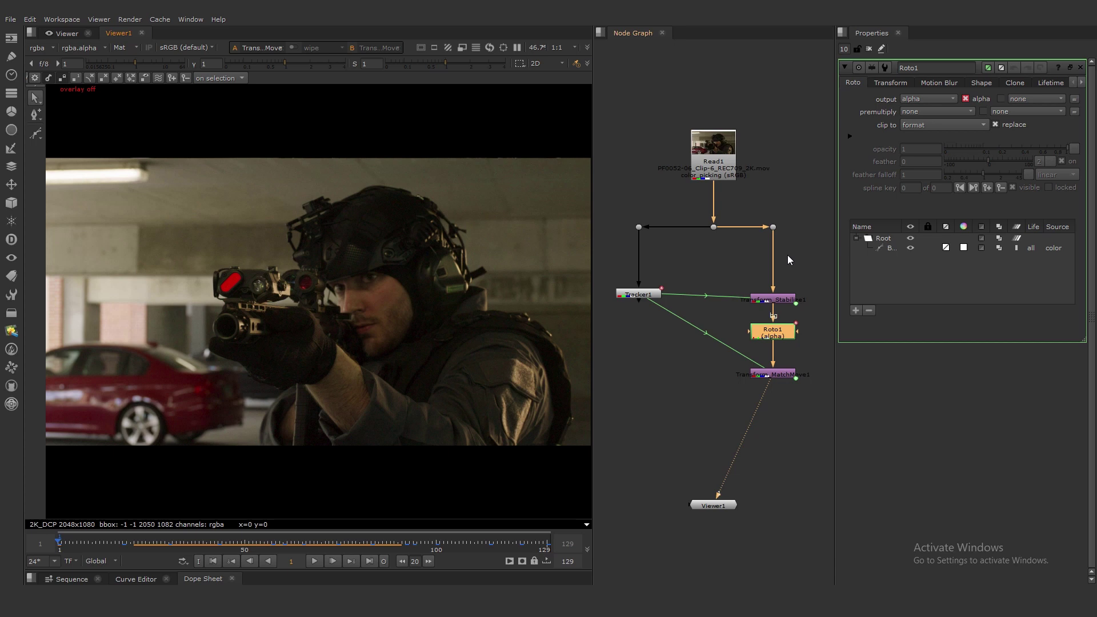
# Disconnect the stabilize, roto and match-move branch from the Read1 clip and move it aside
pyautogui.moveTo(781, 249); pyautogui.dragTo(781, 254)
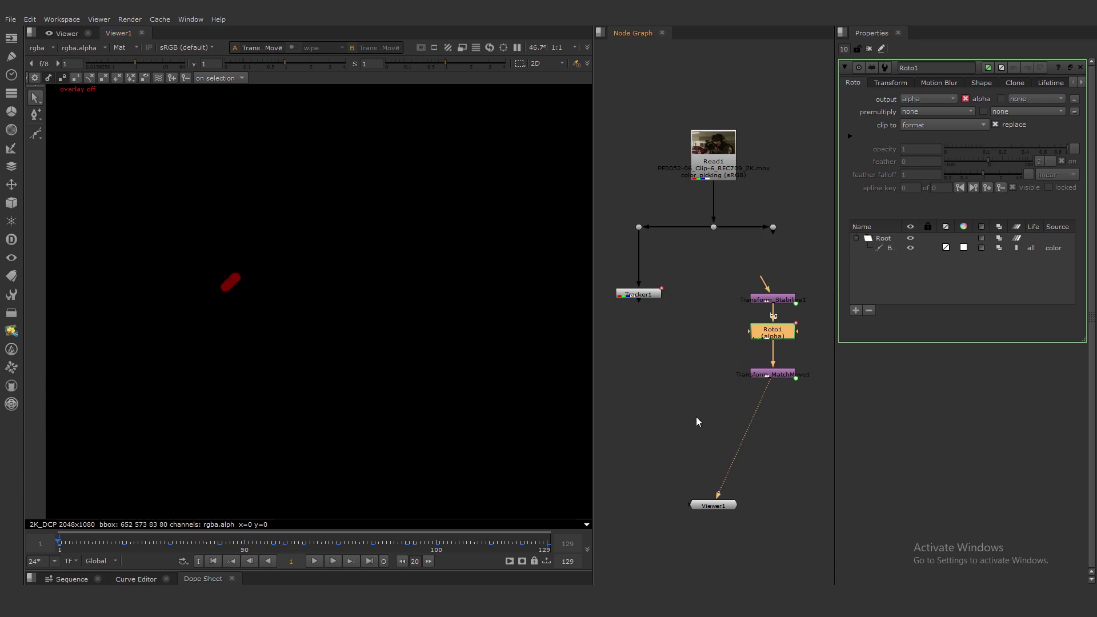
pyautogui.moveTo(696, 422); pyautogui.dragTo(797, 292)
pyautogui.scroll(-3, 794, 308)
pyautogui.scroll(2, 722, 321)
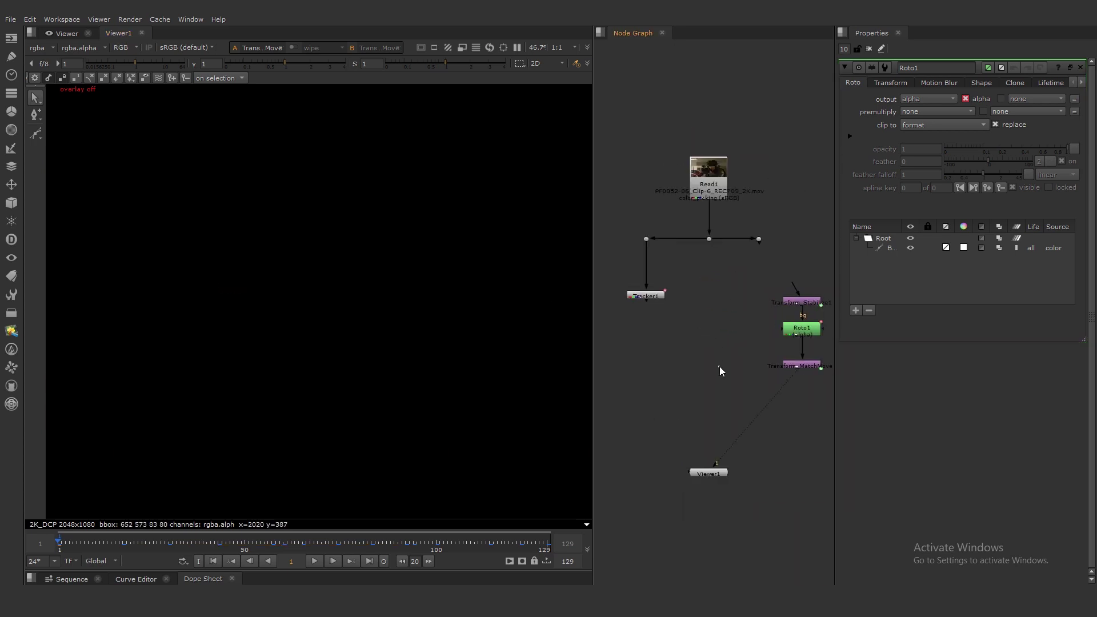
# Add a Grade node on the Read1 clip, mask it with the match-move branch, and view it
pyautogui.press('g')
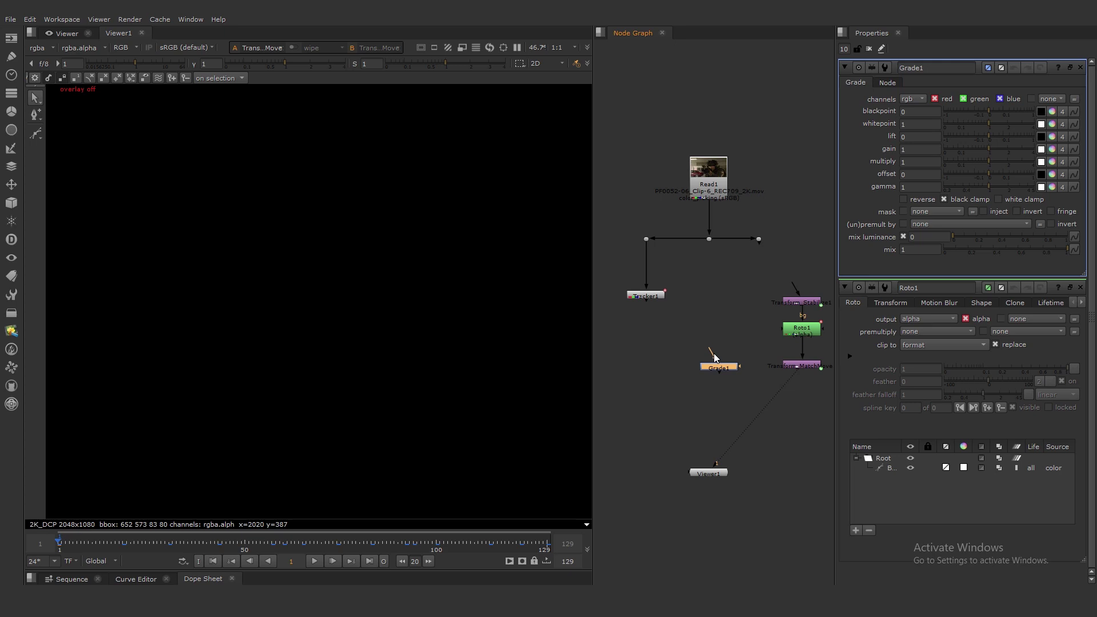
pyautogui.moveTo(718, 361); pyautogui.dragTo(709, 238)
pyautogui.moveTo(721, 366); pyautogui.dragTo(715, 375)
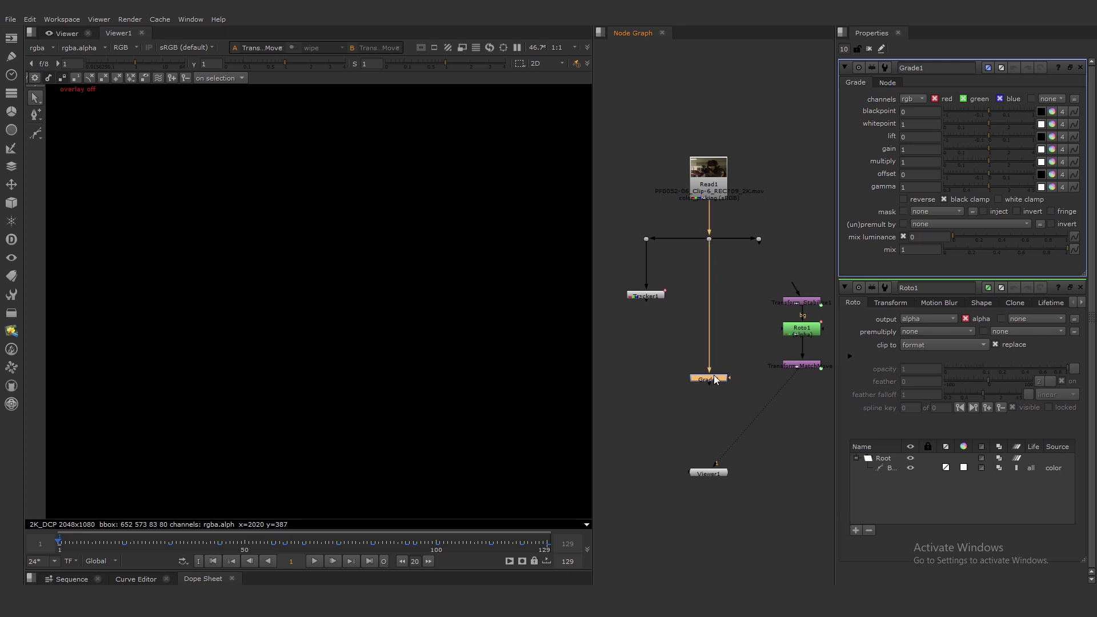
pyautogui.keyDown('ctrl'); pyautogui.keyDown('shift'); pyautogui.click(715, 375); pyautogui.keyUp('shift'); pyautogui.keyUp('ctrl')
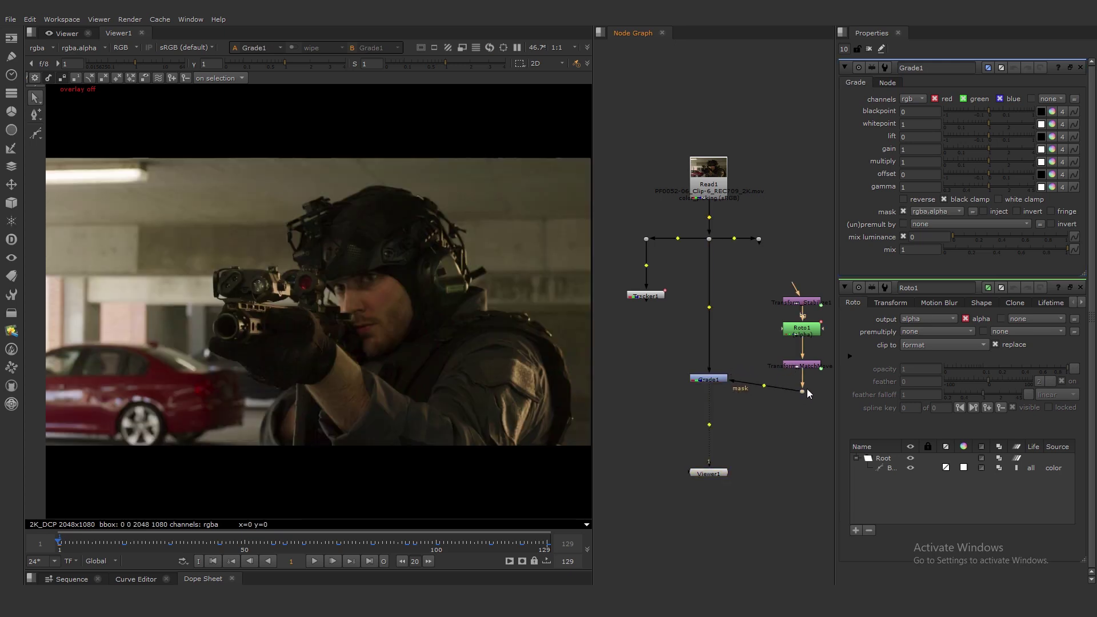
pyautogui.click(722, 379)
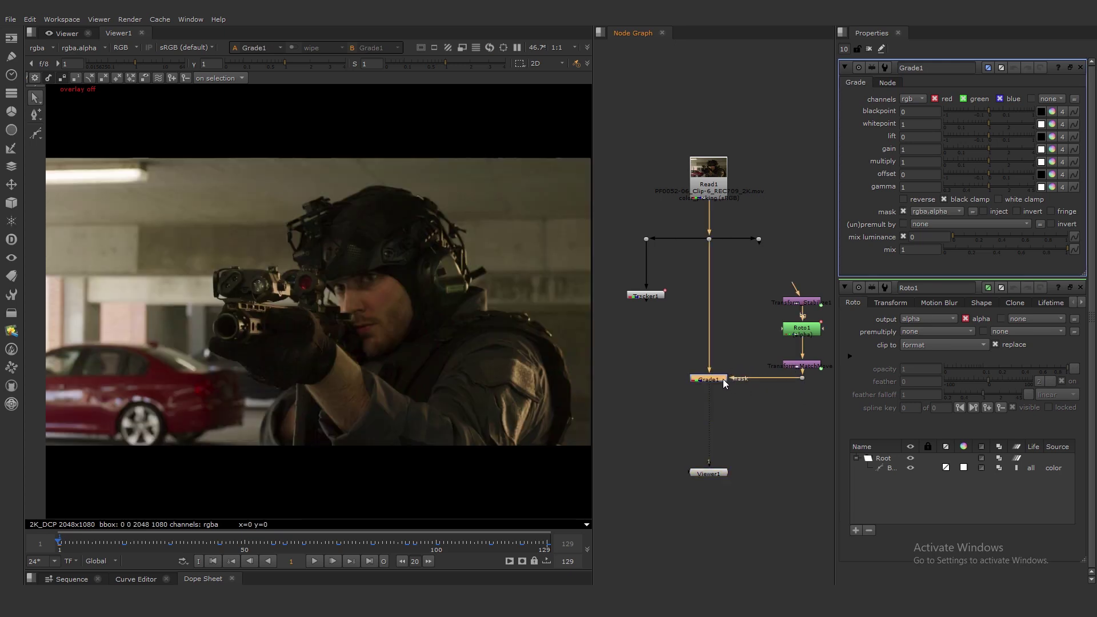
# Tint the Grade node's multiply colour strong red, with red at 3.36, green at 0 and blue at about -1.977
pyautogui.click(1052, 162)
pyautogui.moveTo(737, 428); pyautogui.dragTo(777, 407)
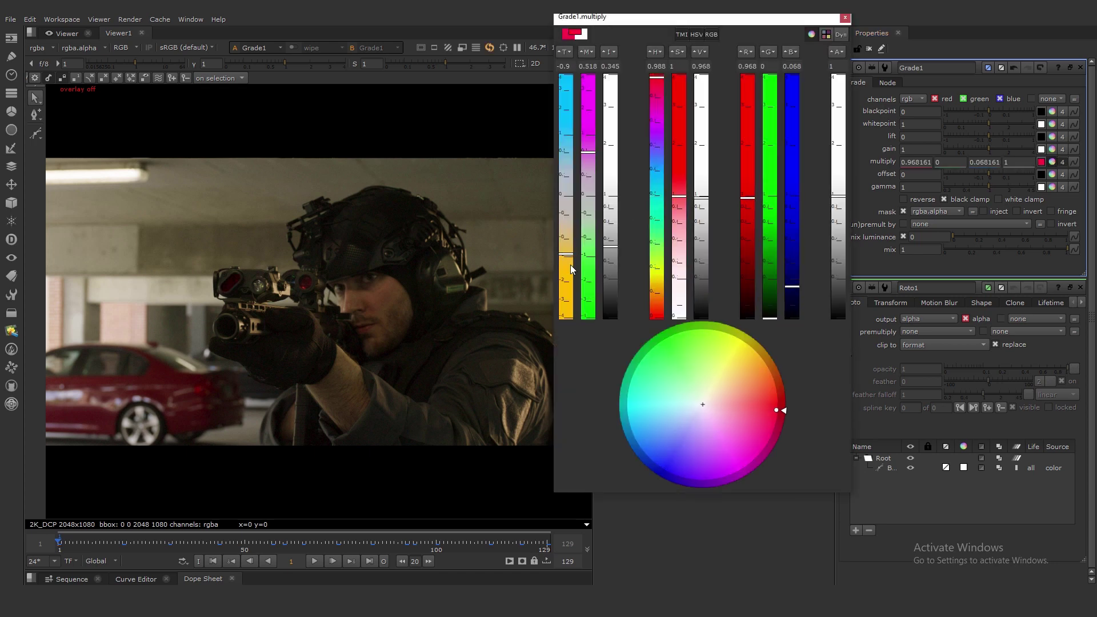
pyautogui.moveTo(571, 269); pyautogui.dragTo(582, 360)
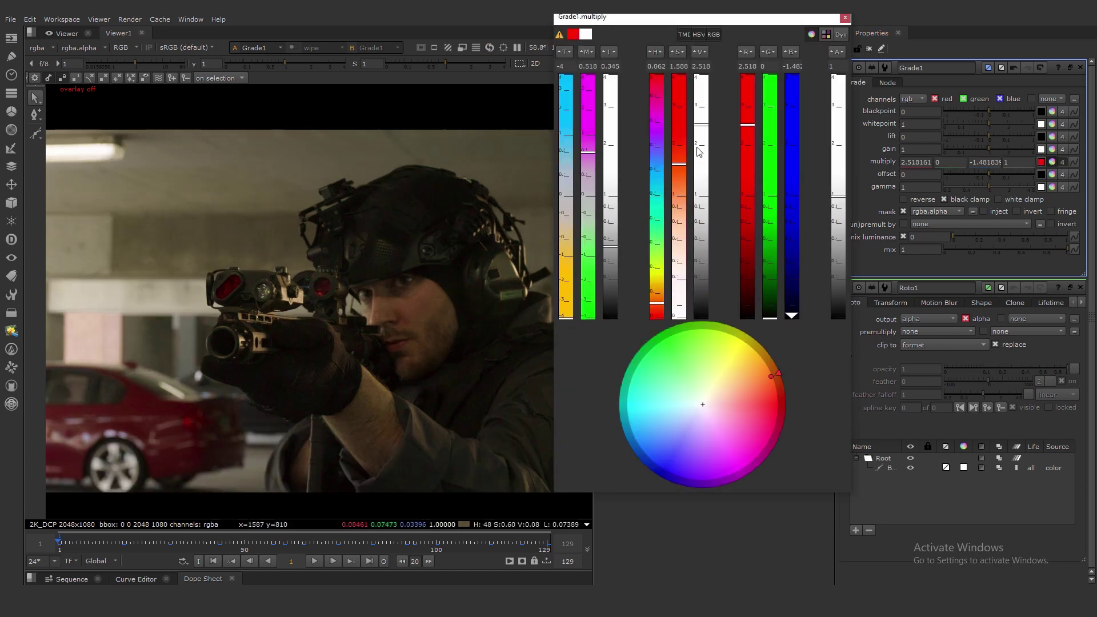
pyautogui.moveTo(710, 68); pyautogui.dragTo(721, 110)
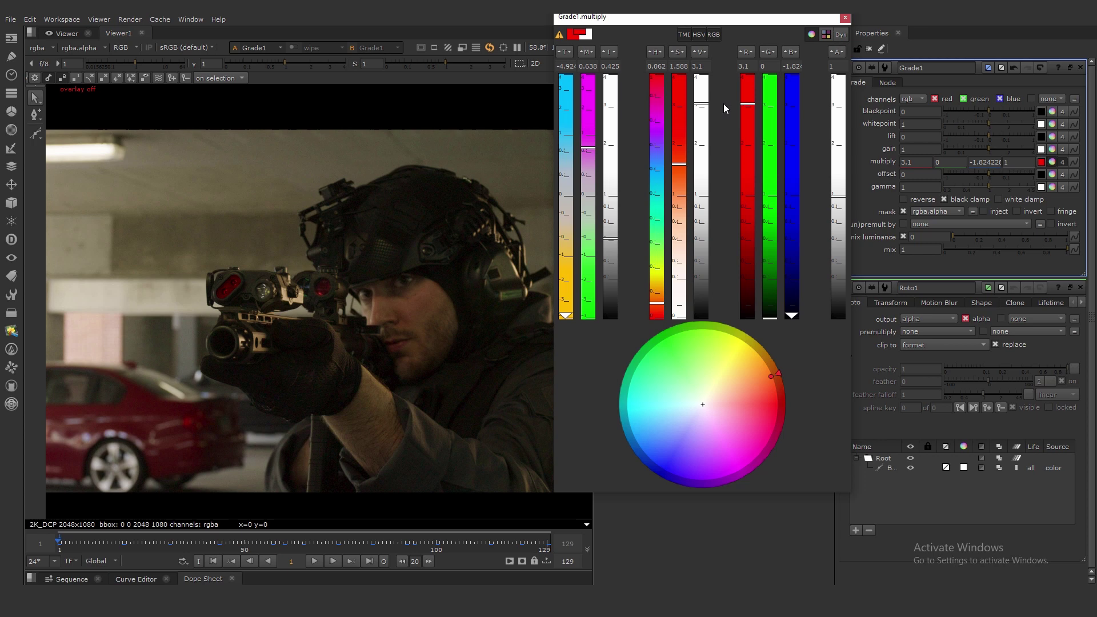
pyautogui.click(845, 19)
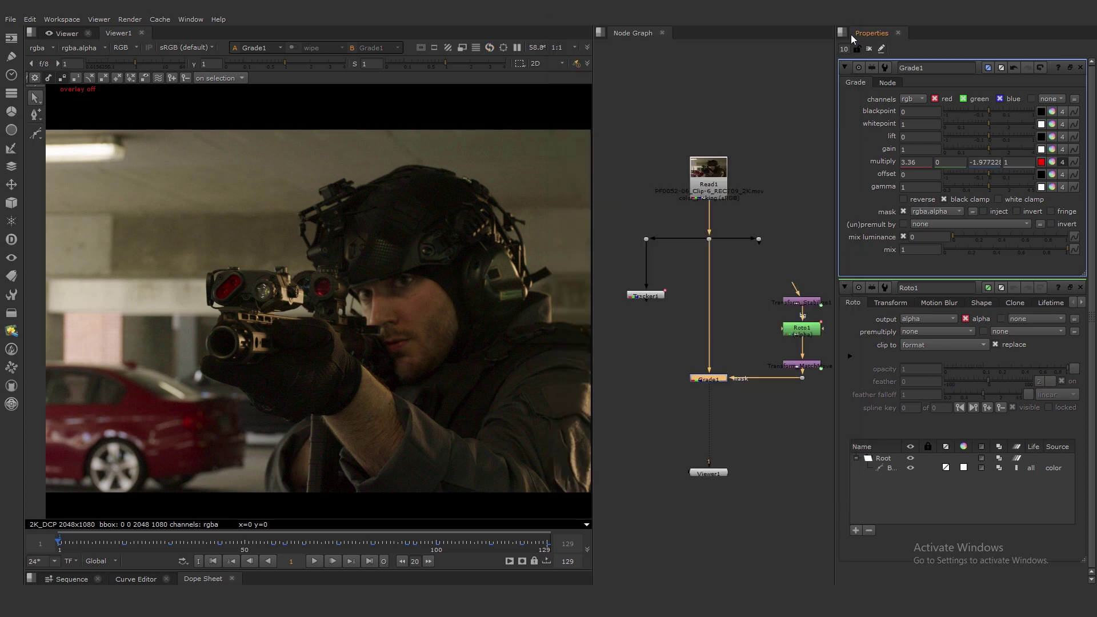
# Set the Grade node's gamma to 1.3
pyautogui.keyDown('ctrl'); pyautogui.click(1006, 191); pyautogui.keyUp('ctrl')
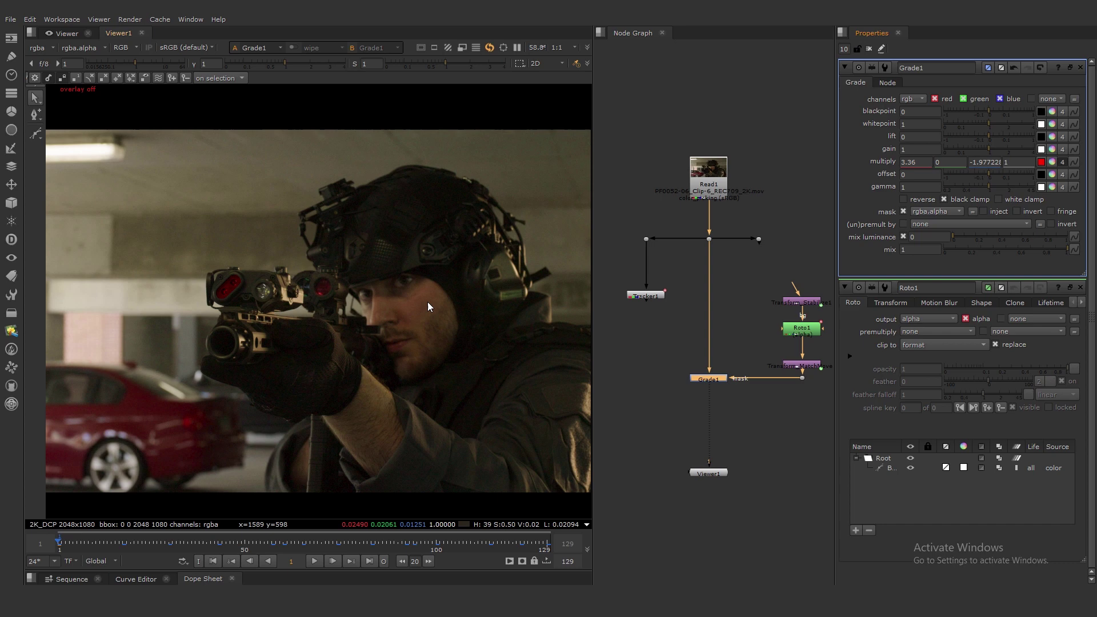
pyautogui.scroll(3, 346, 290)
pyautogui.moveTo(162, 286); pyautogui.dragTo(274, 281, button='middle')
pyautogui.write('2')
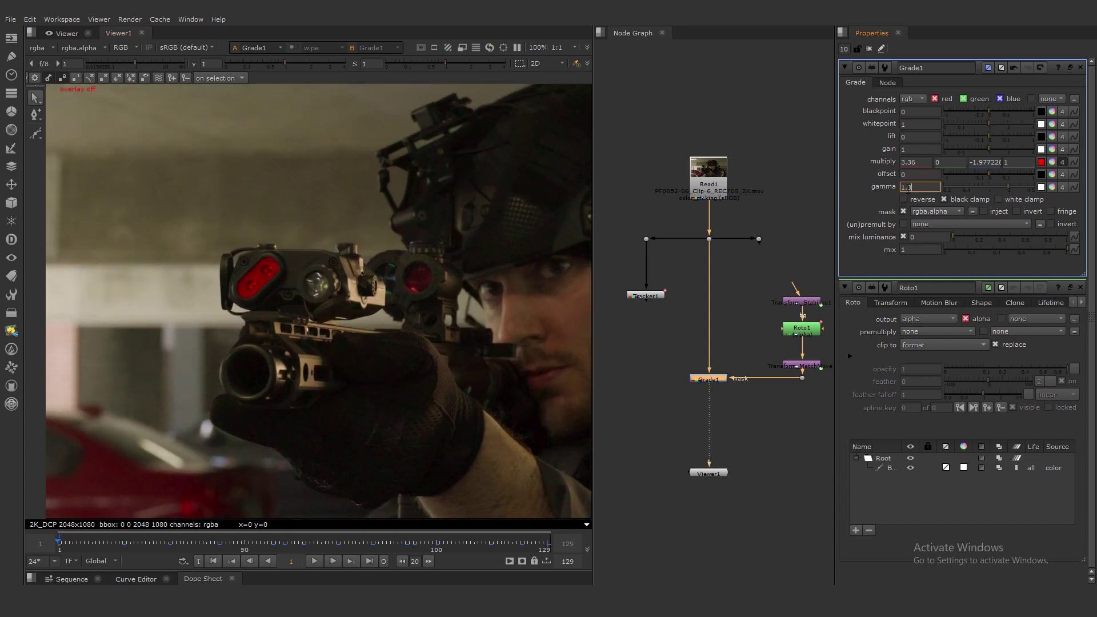
# Insert a Blur node between Roto1 and the match-move transform to soften the matte
pyautogui.moveTo(762, 338); pyautogui.dragTo(694, 354, button='middle')
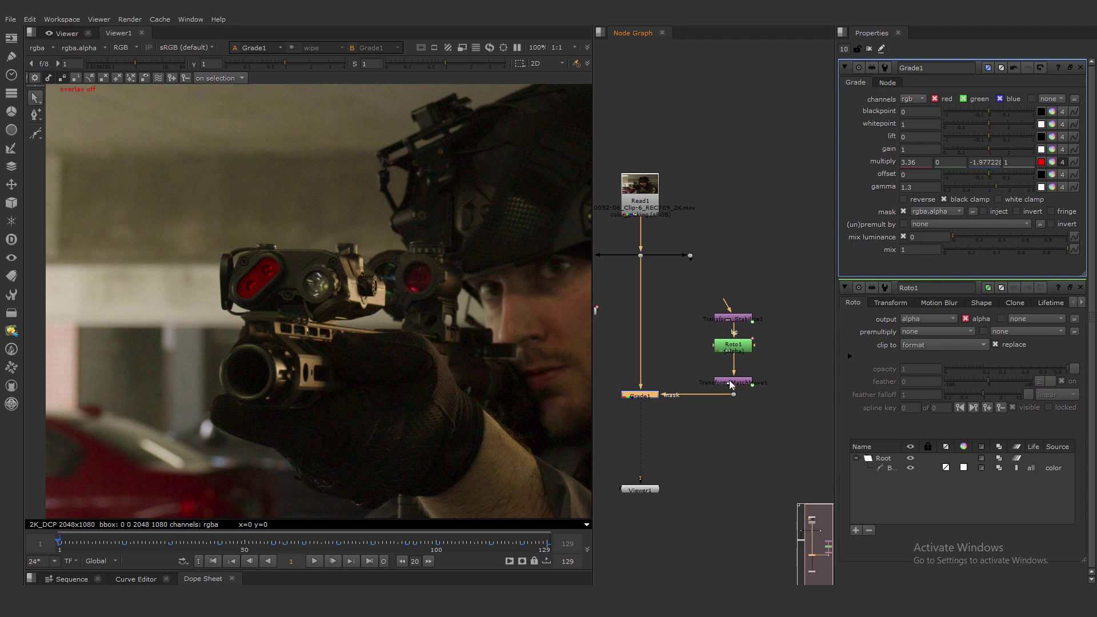
pyautogui.click(734, 348)
pyautogui.press('b')
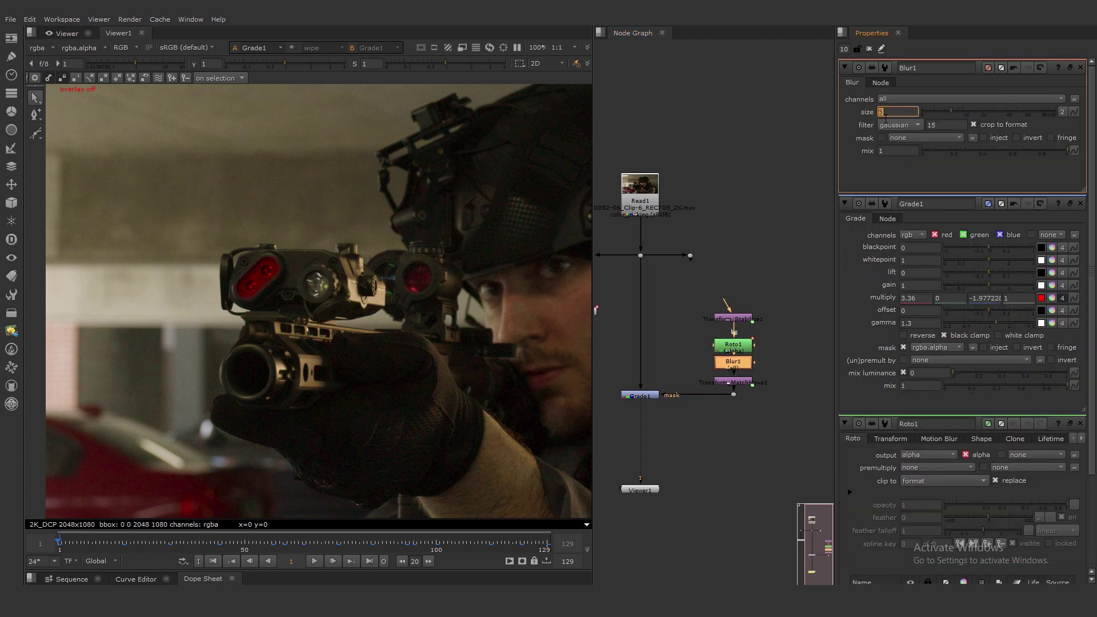
pyautogui.press('space')
pyautogui.press('l')
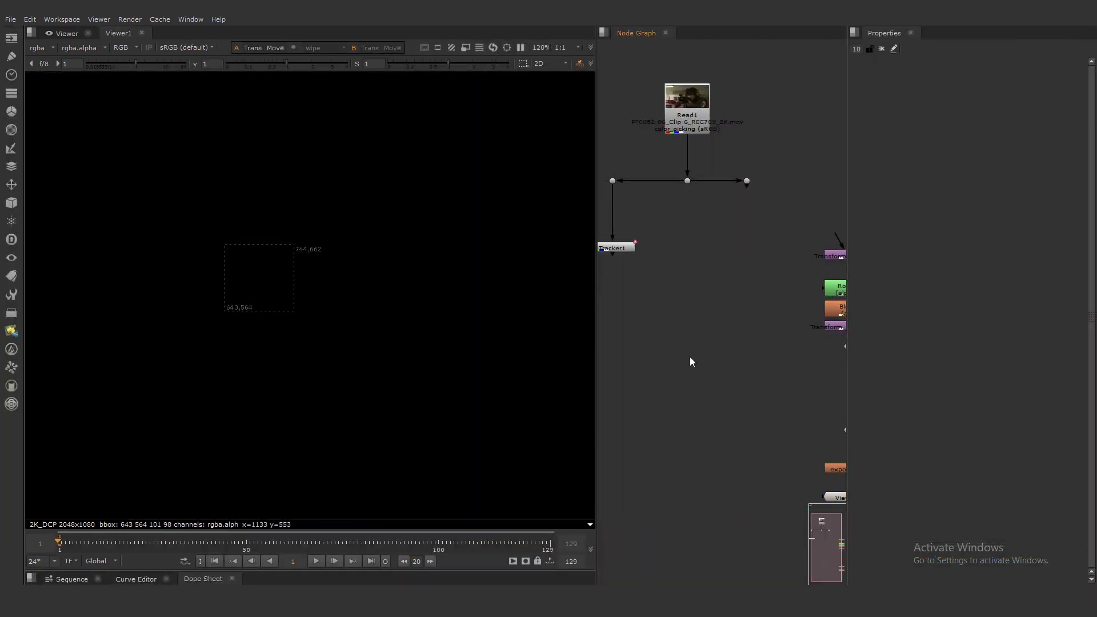
# Add a Copy node that copies the match-move branch's alpha onto the Read1 clip, align it, and view it
pyautogui.press('Tab')
pyautogui.write('copy')
pyautogui.press('Return')
pyautogui.scroll(-3, 680, 349)
pyautogui.moveTo(680, 349); pyautogui.dragTo(798, 341)
pyautogui.scroll(3, 710, 354)
pyautogui.moveTo(724, 341); pyautogui.dragTo(656, 209)
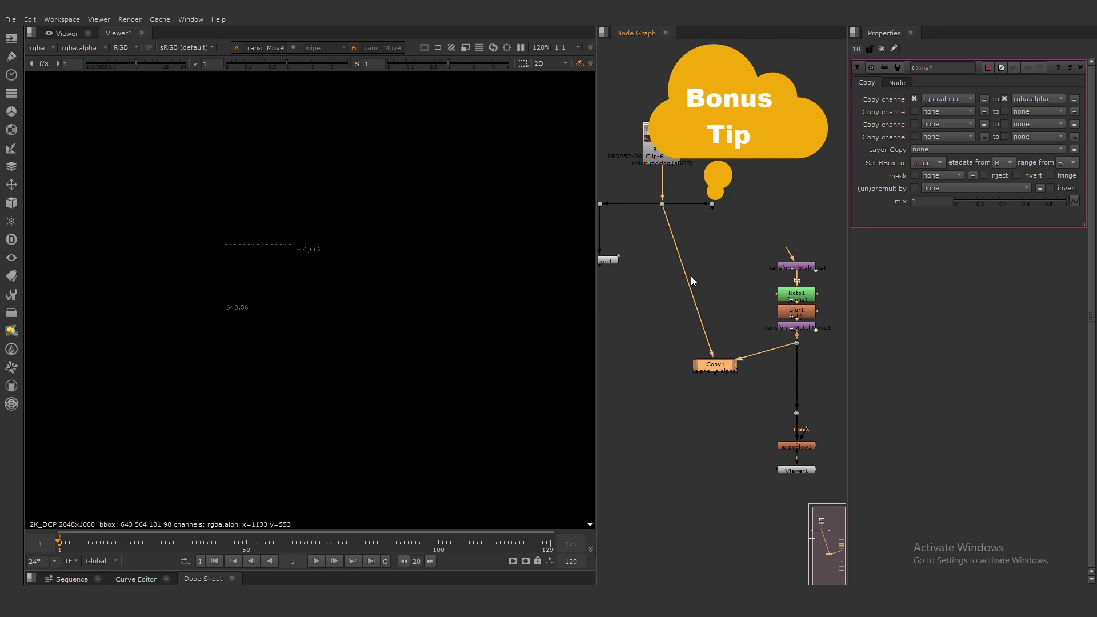
pyautogui.scroll(-2, 694, 318)
pyautogui.moveTo(682, 345); pyautogui.dragTo(678, 335)
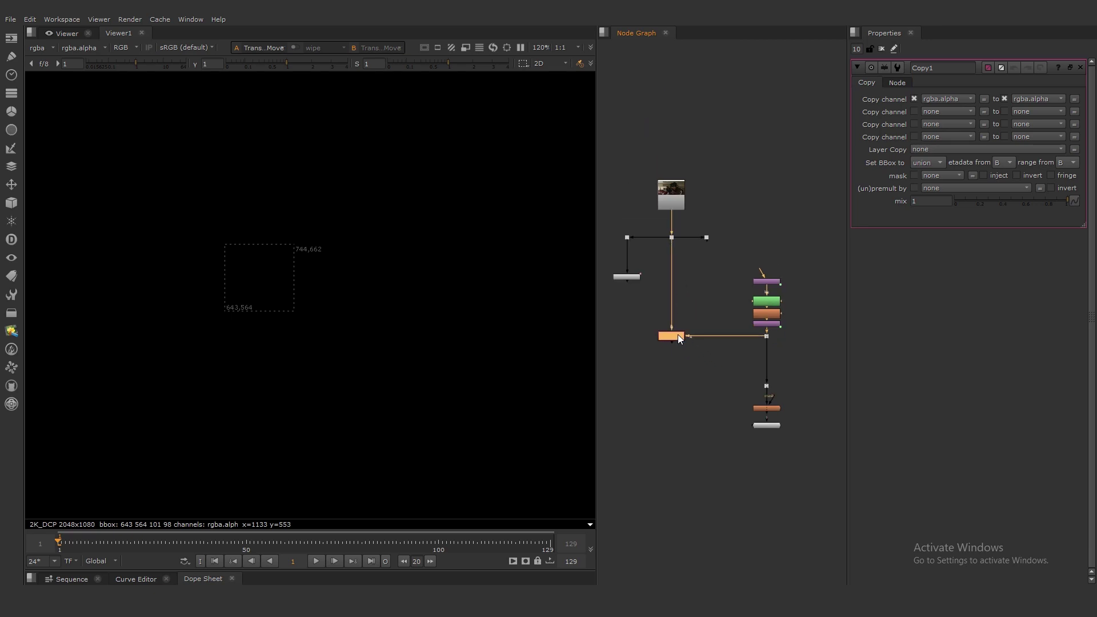
pyautogui.press('1')
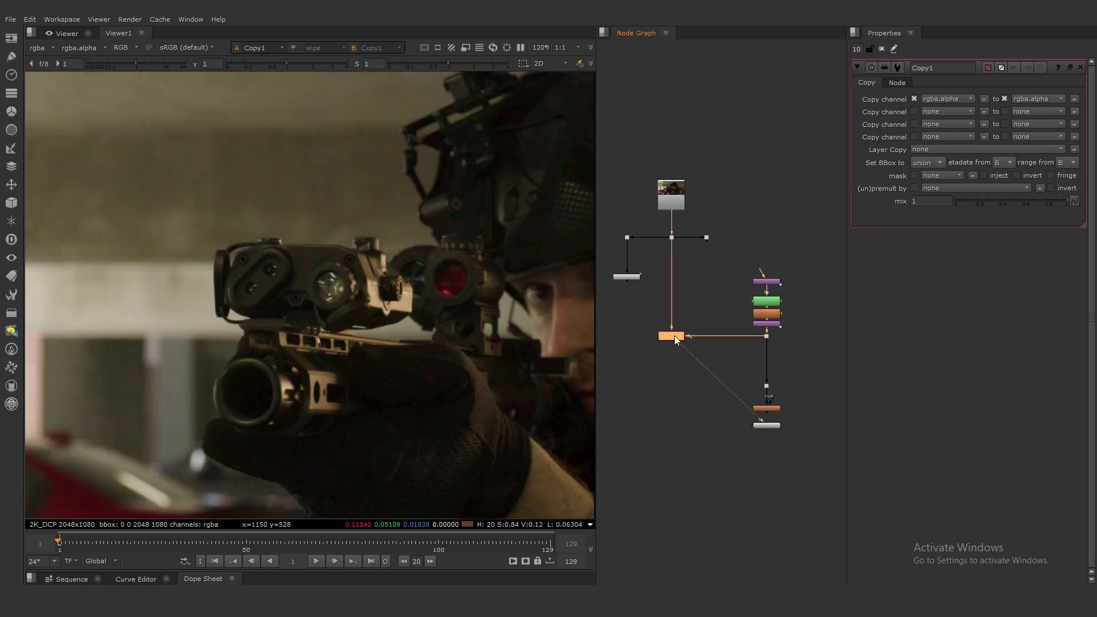
# Add a Premult node directly below the Copy node
pyautogui.scroll(3, 674, 335)
pyautogui.press('Tab')
pyautogui.write('premult')
pyautogui.press('Return')
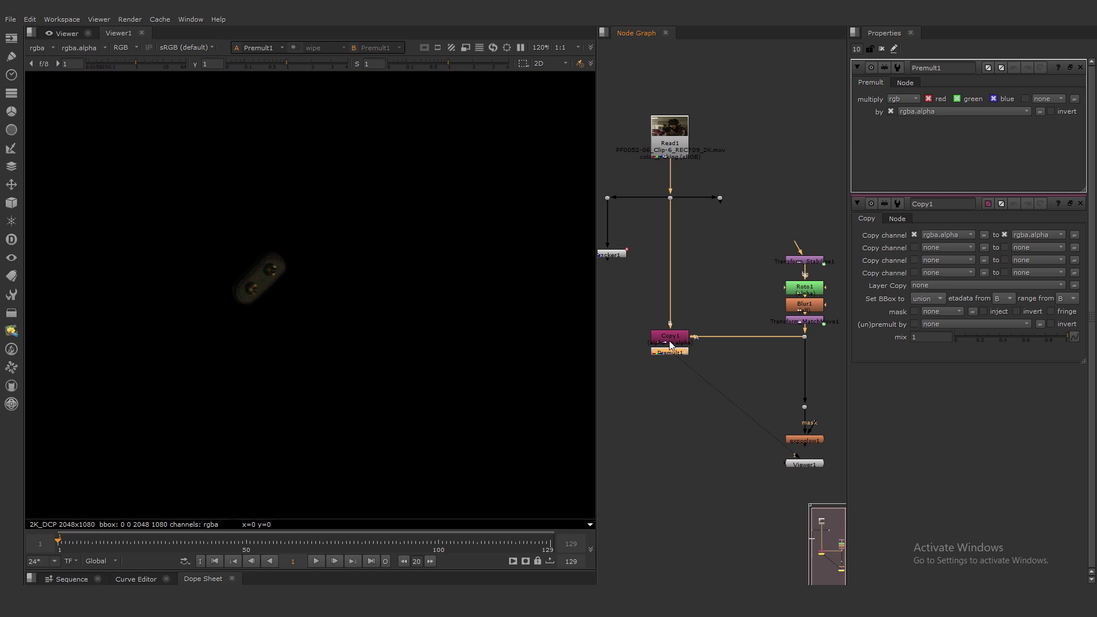
# Add a Grade node below the Premult node and select it
pyautogui.press('g')
pyautogui.click(676, 357)
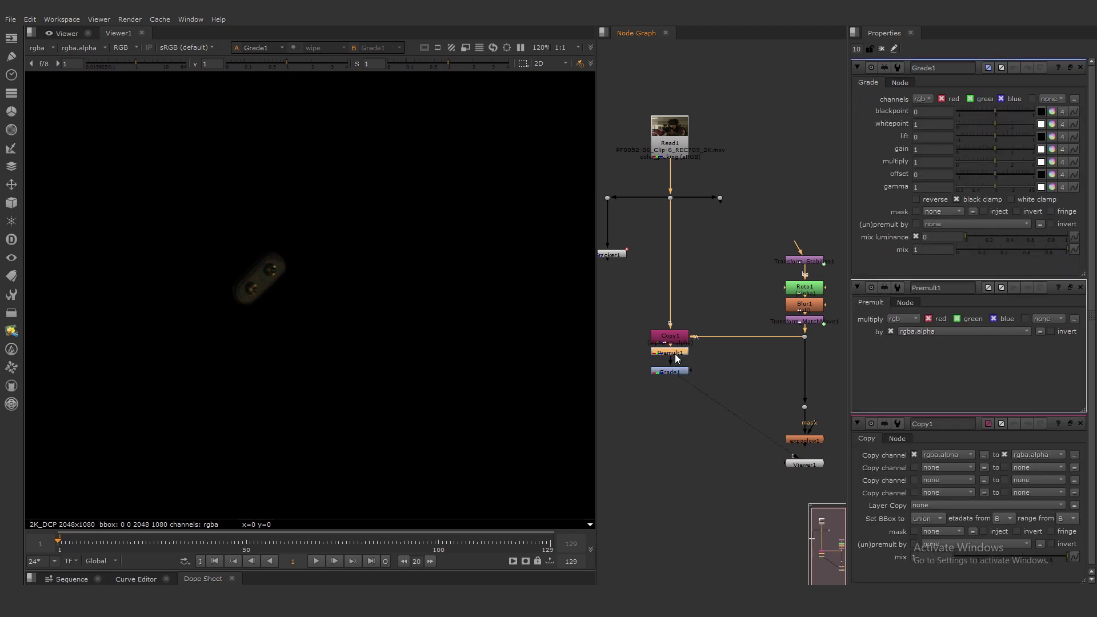
pyautogui.scroll(2, 675, 358)
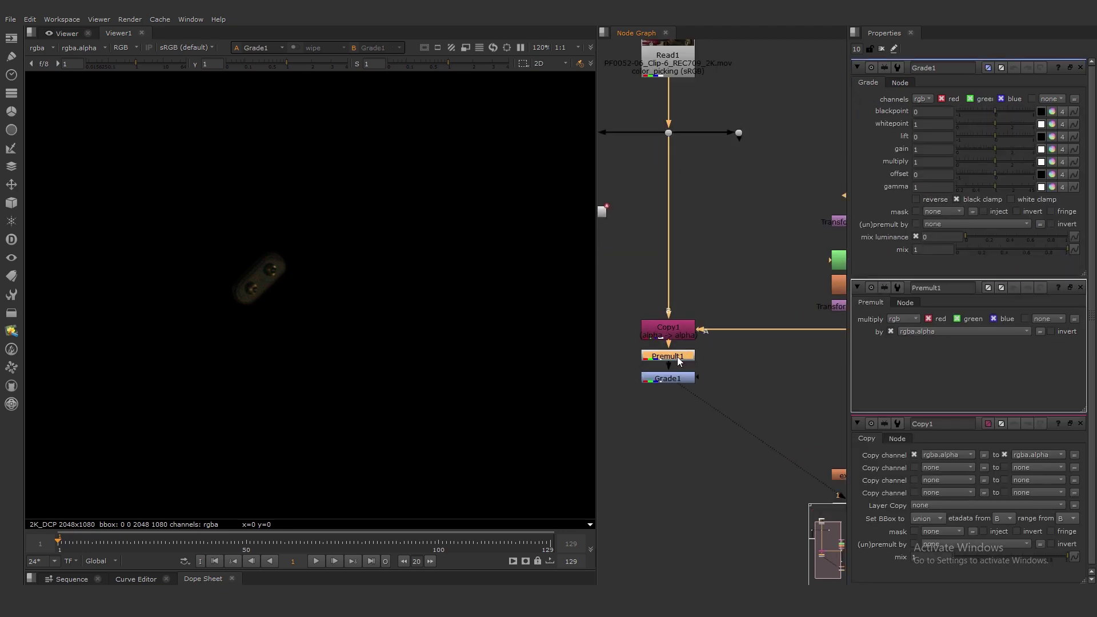
pyautogui.click(678, 379)
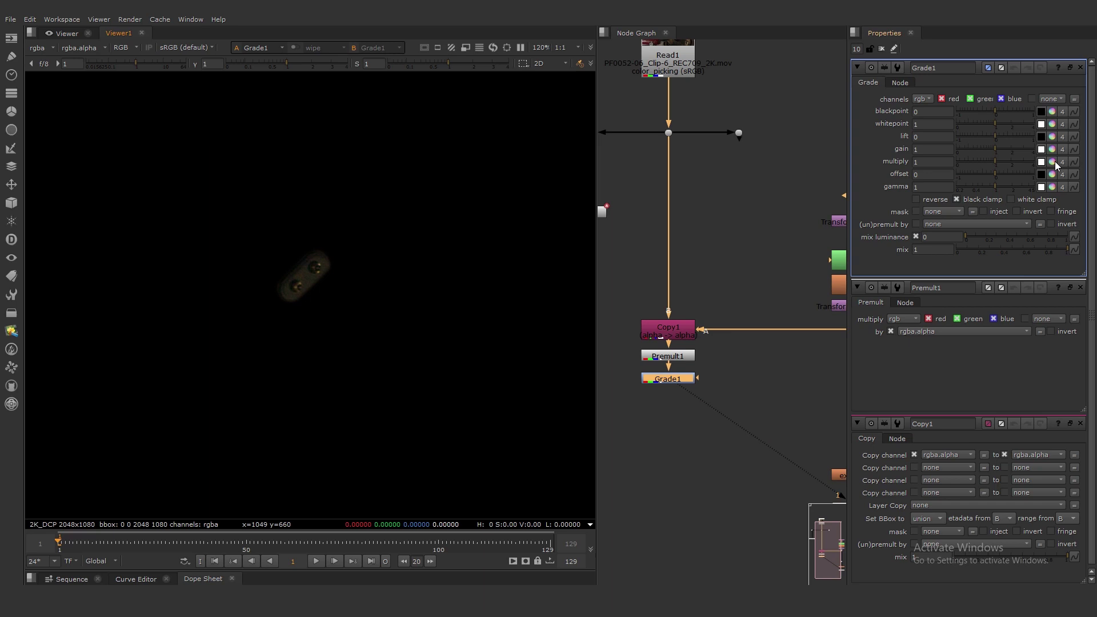
# Set Grade1's gain to 10 and tint its multiply cyan-green with red 0, green 1 and blue about 0.9956
pyautogui.write('10')
pyautogui.press('Return')
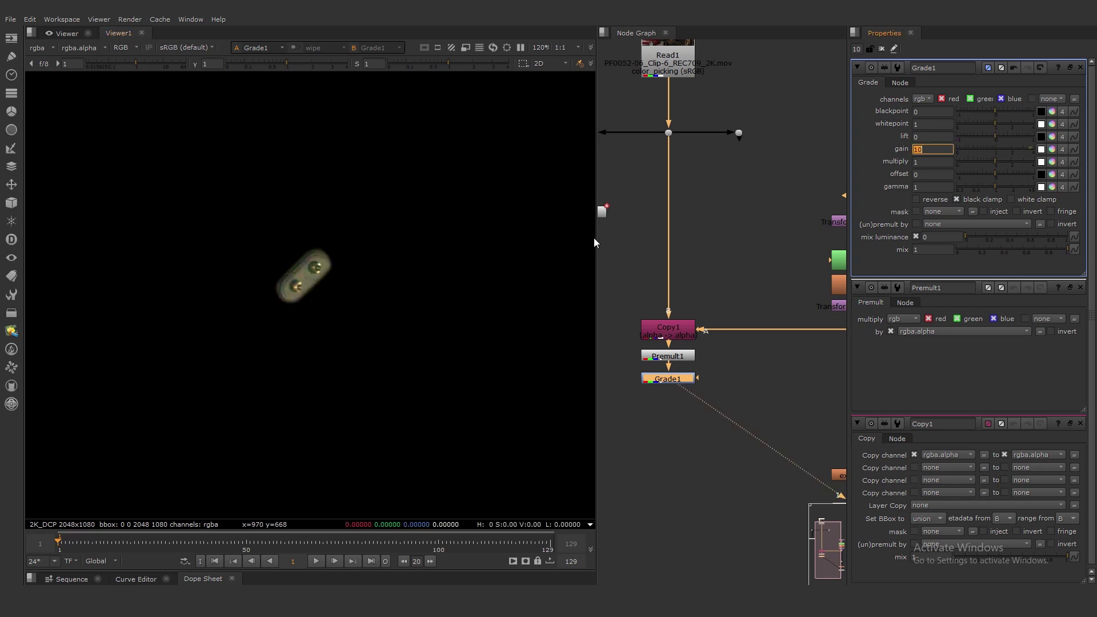
pyautogui.click(1052, 162)
pyautogui.moveTo(702, 405); pyautogui.dragTo(584, 399)
pyautogui.click(847, 19)
pyautogui.press('f')
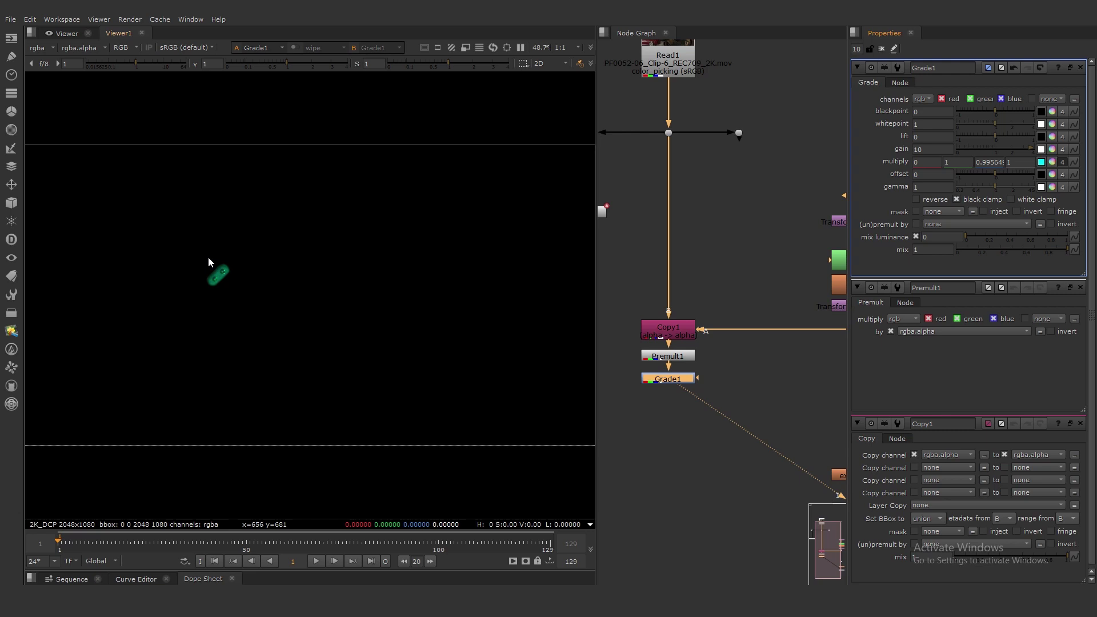
# Add a VolumeRays node, connect its image input beneath Grade1, and view its output
pyautogui.press('q')
pyautogui.scroll(-2, 618, 360)
pyautogui.moveTo(630, 401); pyautogui.dragTo(715, 391, button='middle')
pyautogui.click(716, 396)
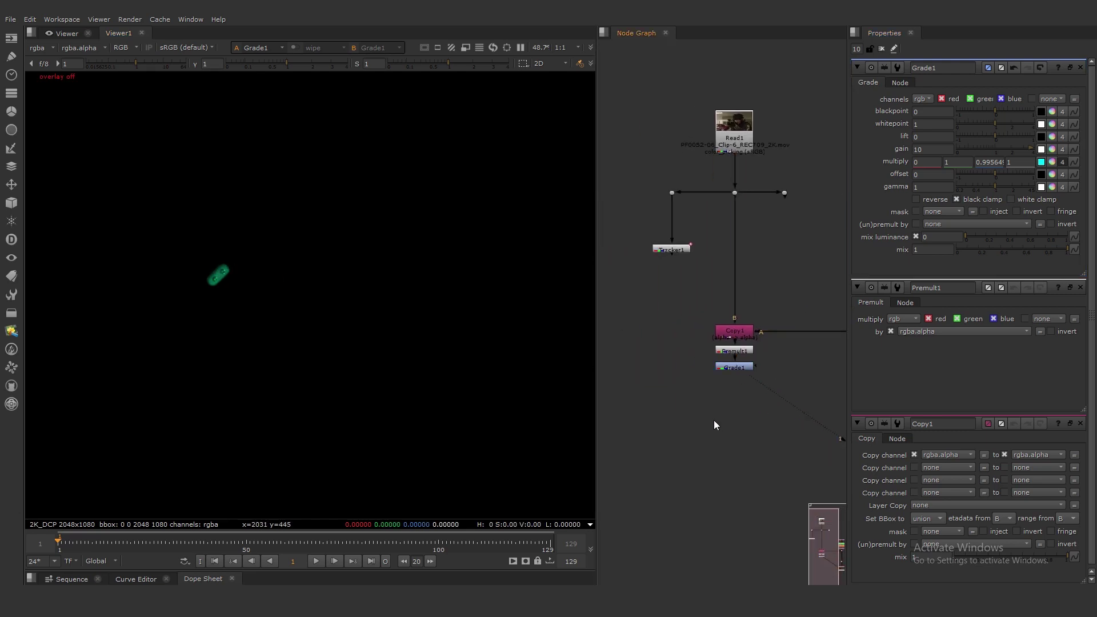
pyautogui.press('Tab')
pyautogui.write('volume')
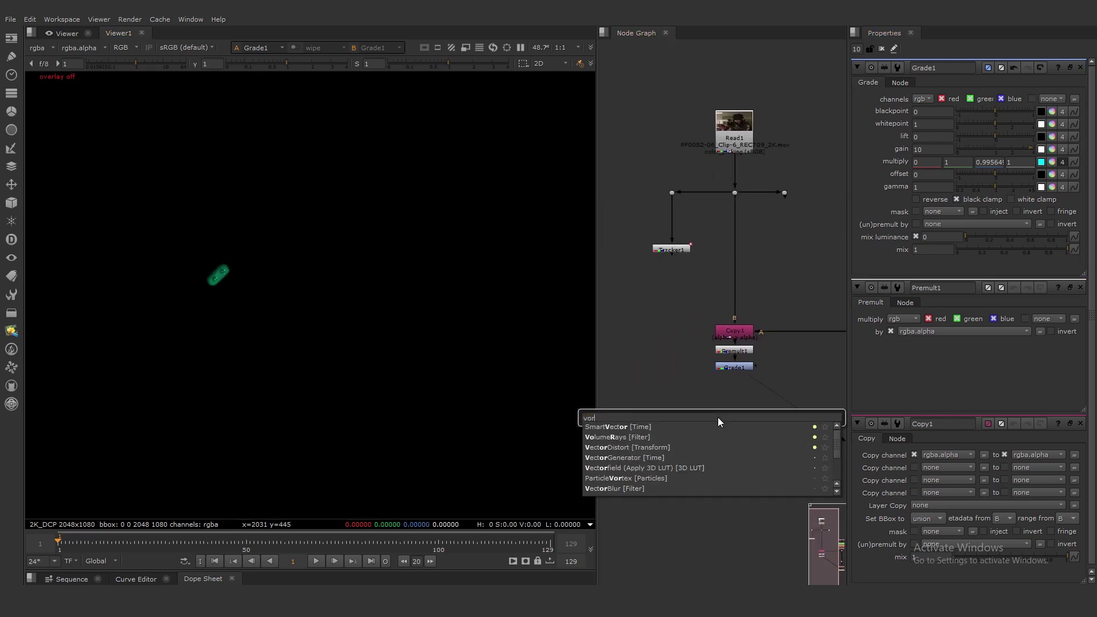
pyautogui.press('Return')
pyautogui.scroll(1, 719, 417)
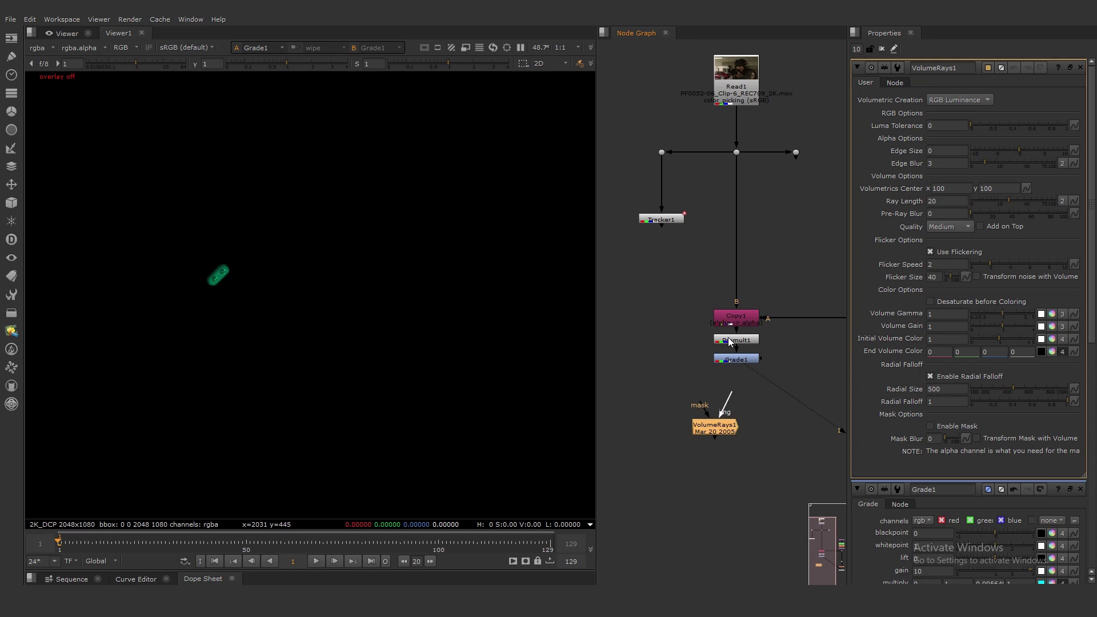
pyautogui.moveTo(741, 438); pyautogui.dragTo(742, 440)
pyautogui.press('1')
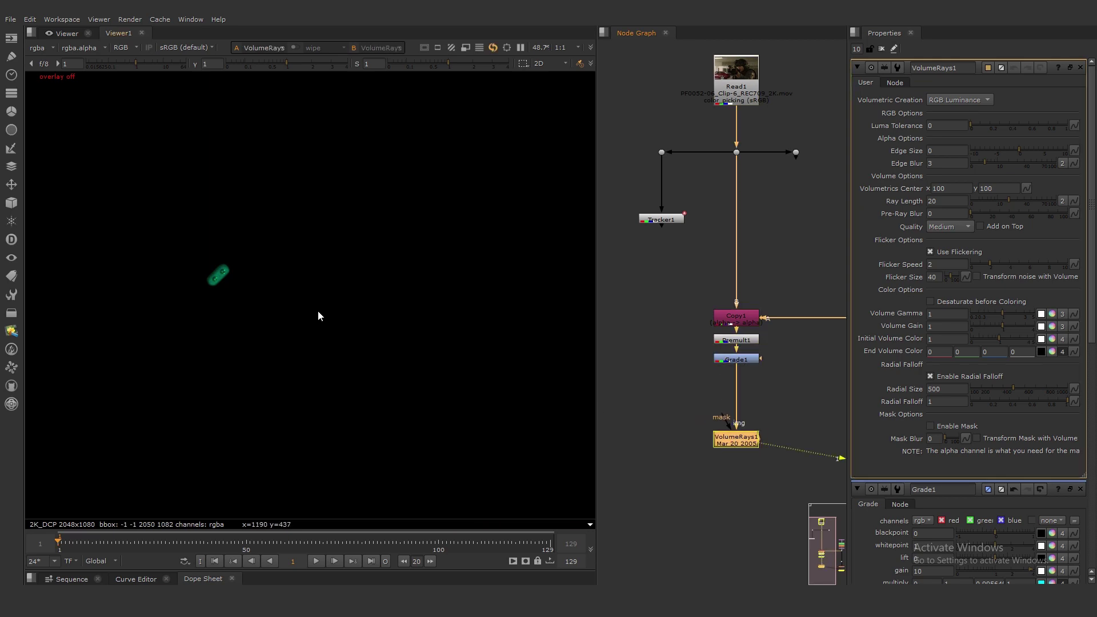
# Show the overlay, view Grade1, and place VolumeRays1's center on the green plate at about x 692, y 612
pyautogui.press('q')
pyautogui.scroll(-2, 302, 303)
pyautogui.scroll(4, 214, 348)
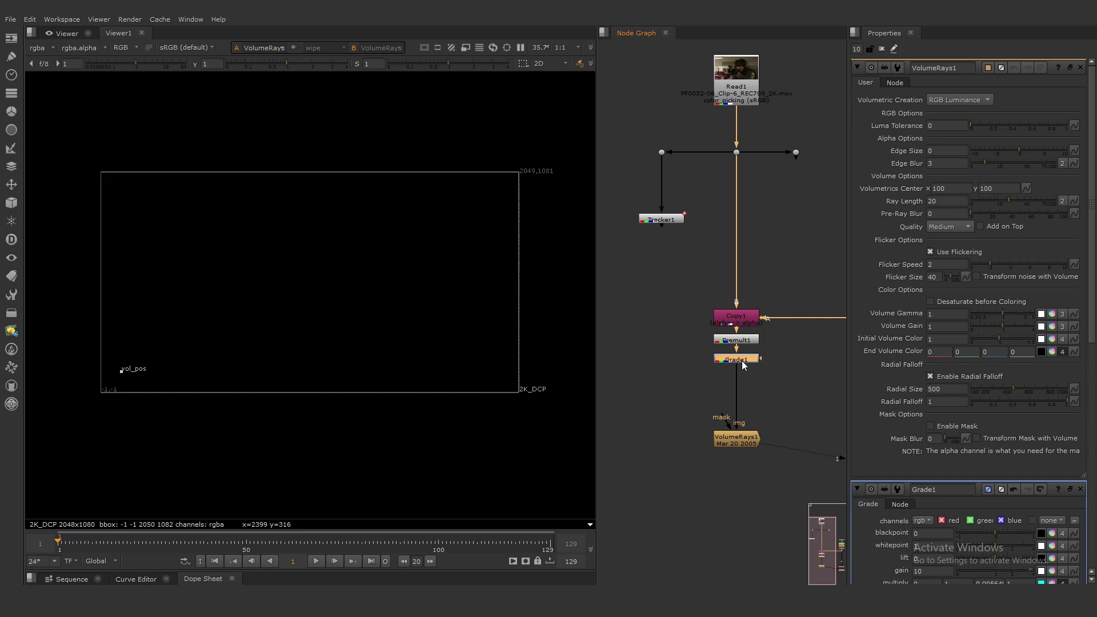
pyautogui.press('1')
pyautogui.scroll(2, 121, 375)
pyautogui.scroll(1, 116, 375)
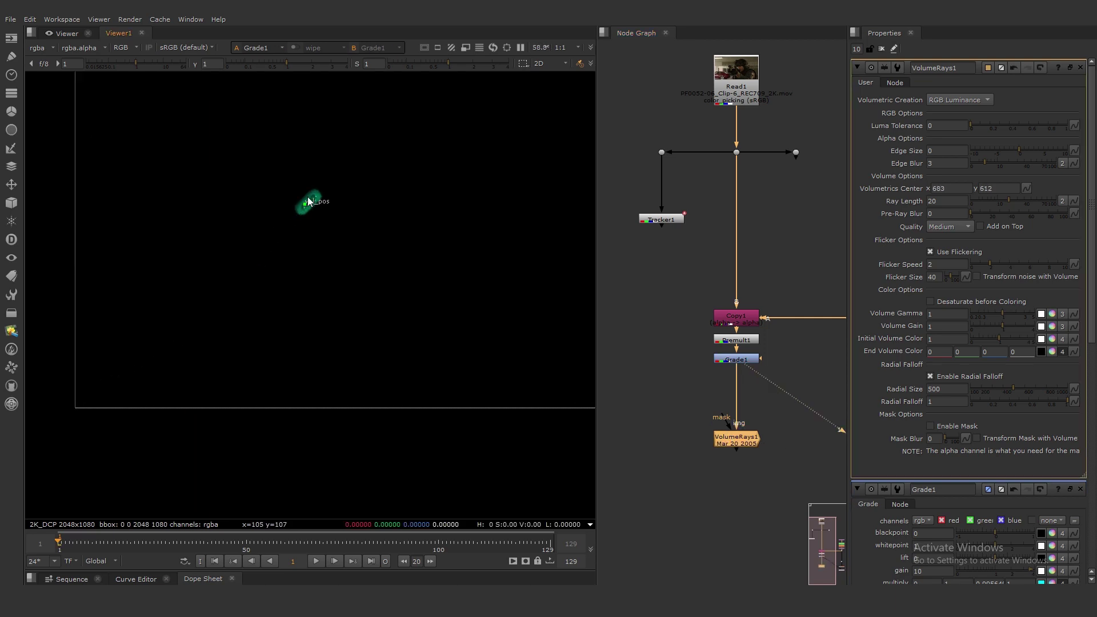
pyautogui.moveTo(308, 201); pyautogui.dragTo(331, 207)
# View VolumeRays1 and move its center just beyond the plate, to about x 729.5, y 603
pyautogui.click(730, 441)
pyautogui.press('1')
pyautogui.scroll(4, 320, 224)
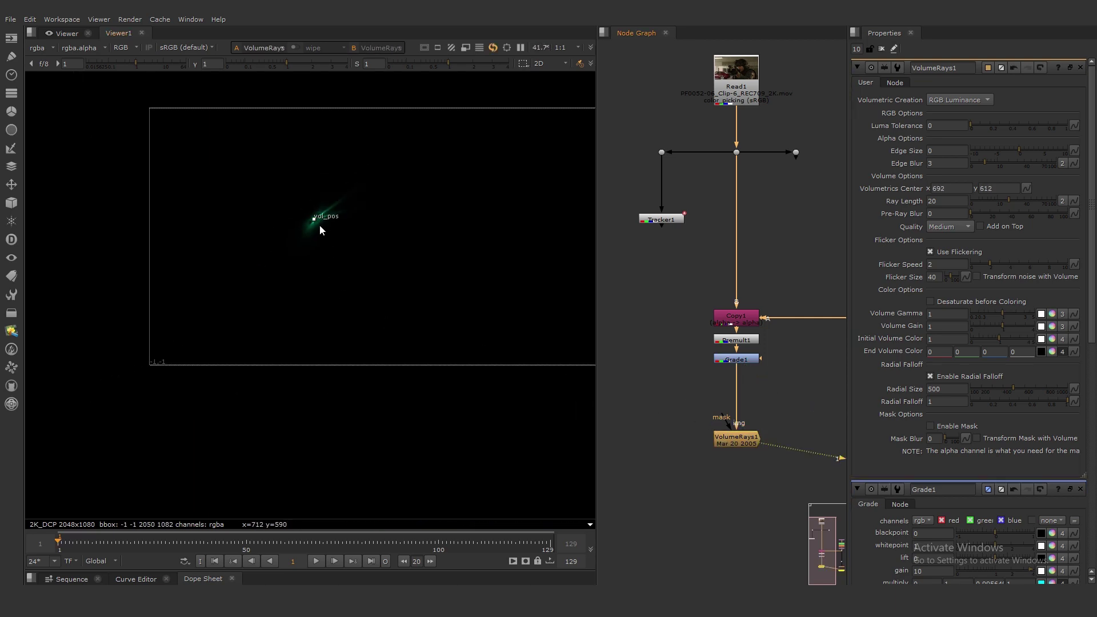
pyautogui.moveTo(371, 267); pyautogui.dragTo(383, 266)
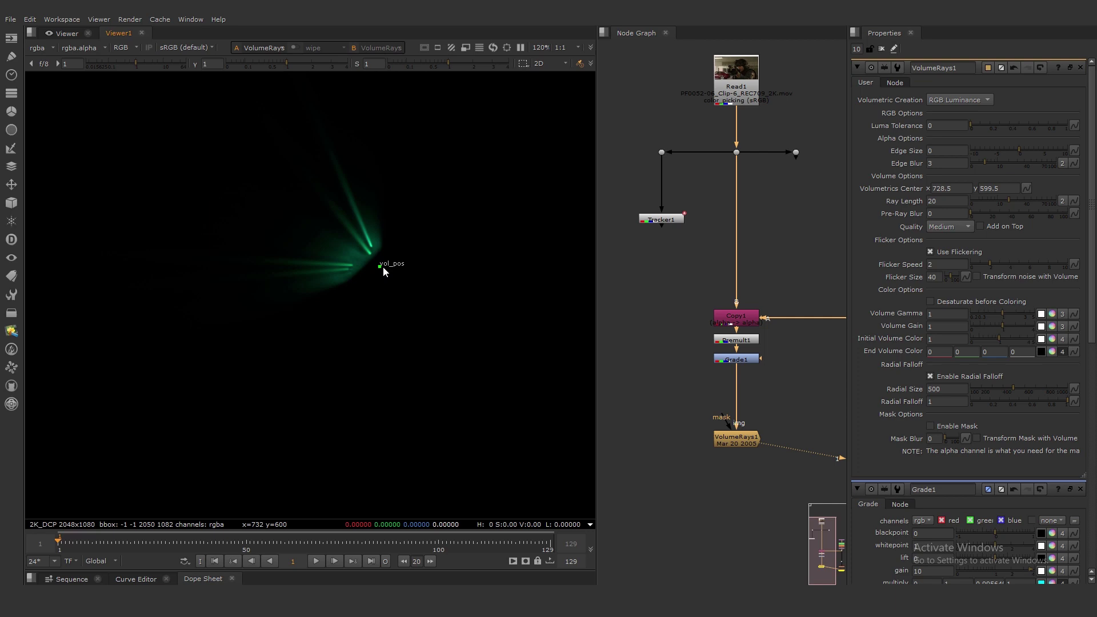
# Move the Tracker1 branch further away from the main Read1 column to make room for another branch
pyautogui.scroll(-2, 697, 446)
pyautogui.moveTo(685, 216); pyautogui.dragTo(664, 228, button='middle')
pyautogui.moveTo(622, 182); pyautogui.dragTo(711, 294)
pyautogui.moveTo(668, 283); pyautogui.dragTo(662, 284)
pyautogui.scroll(1, 667, 259)
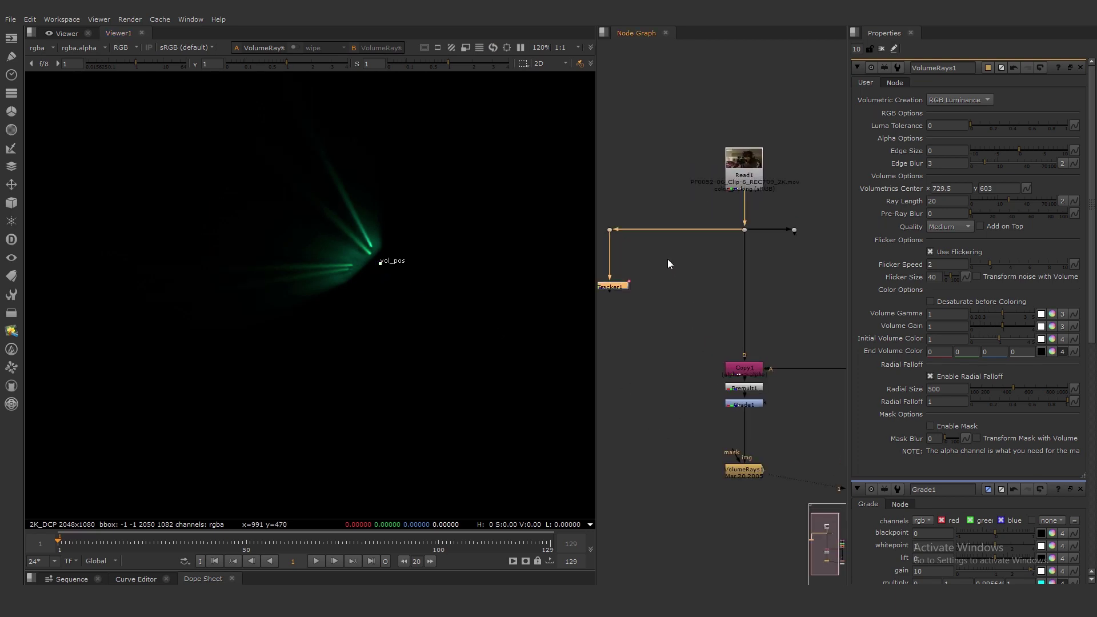
# Add a dot and a Merge node on a new Read1 branch, and route VolumeRays1 into the merge's A input through a dot
pyautogui.keyDown('ctrl'); pyautogui.click(674, 230); pyautogui.keyUp('ctrl')
pyautogui.press('m')
pyautogui.moveTo(671, 501); pyautogui.dragTo(683, 282)
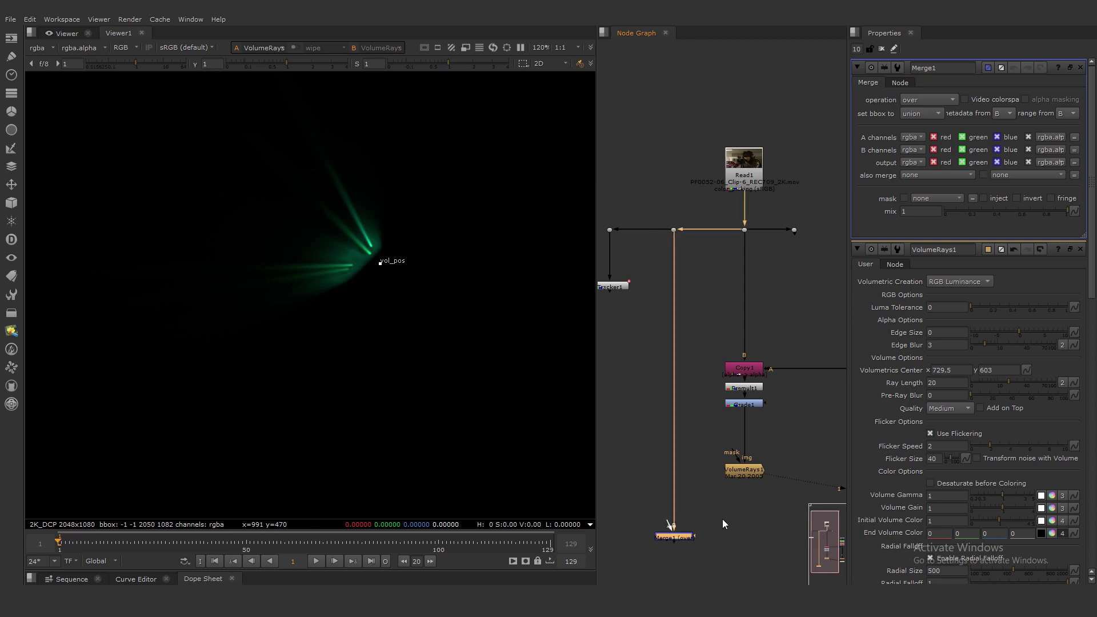
pyautogui.keyDown('ctrl'); pyautogui.moveTo(708, 509); pyautogui.dragTo(720, 522); pyautogui.keyUp('ctrl')
pyautogui.click(684, 537)
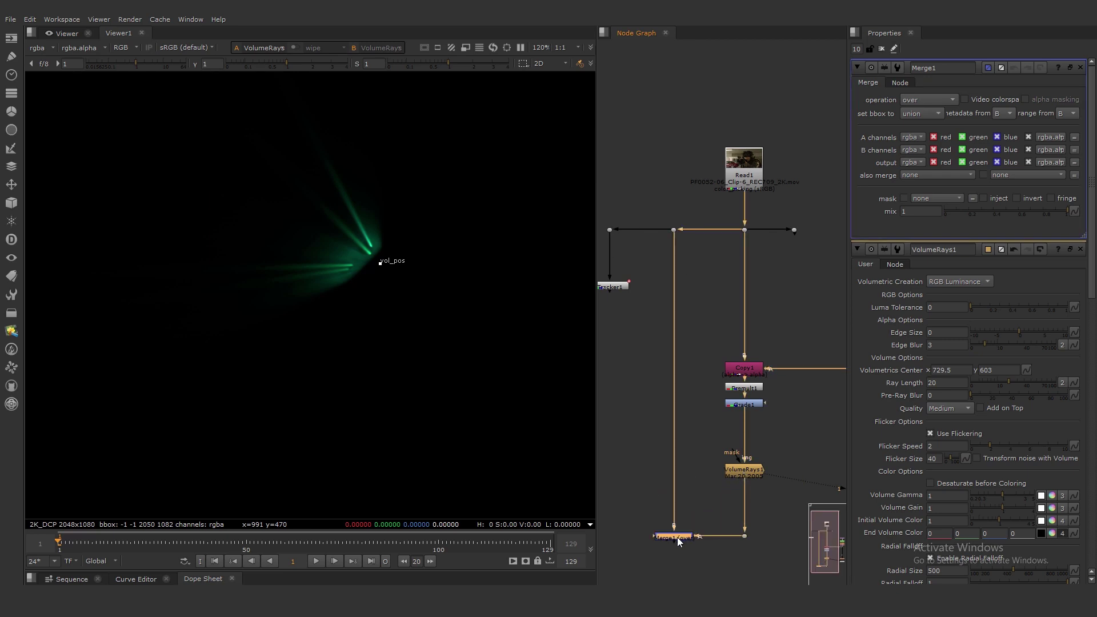
# View Merge1 and set its operation to plus
pyautogui.press('1')
pyautogui.click(938, 103)
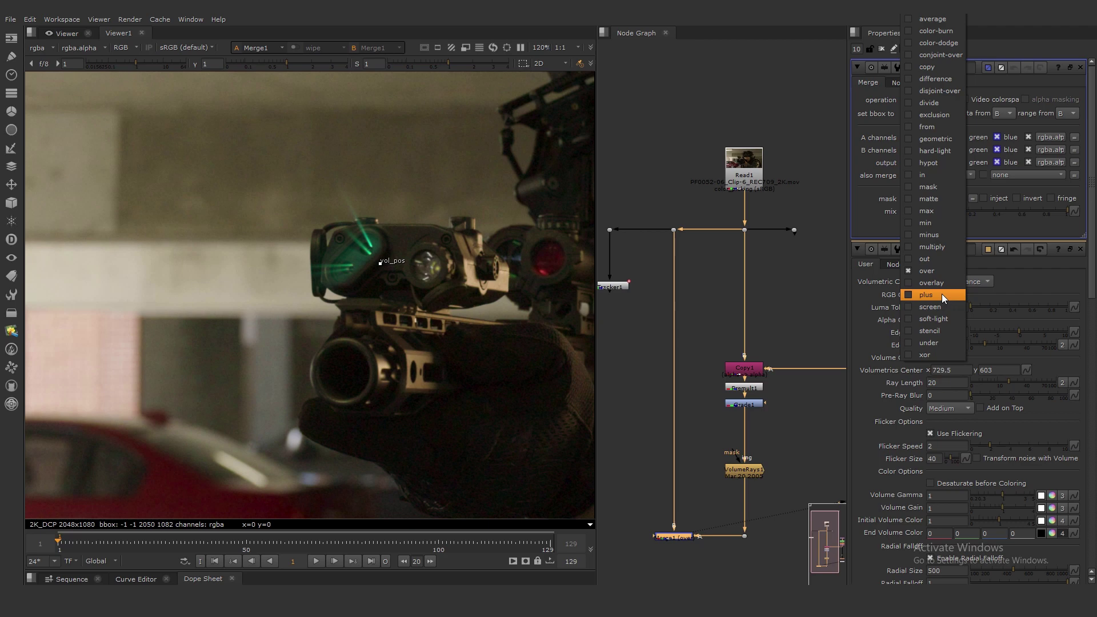
pyautogui.click(942, 293)
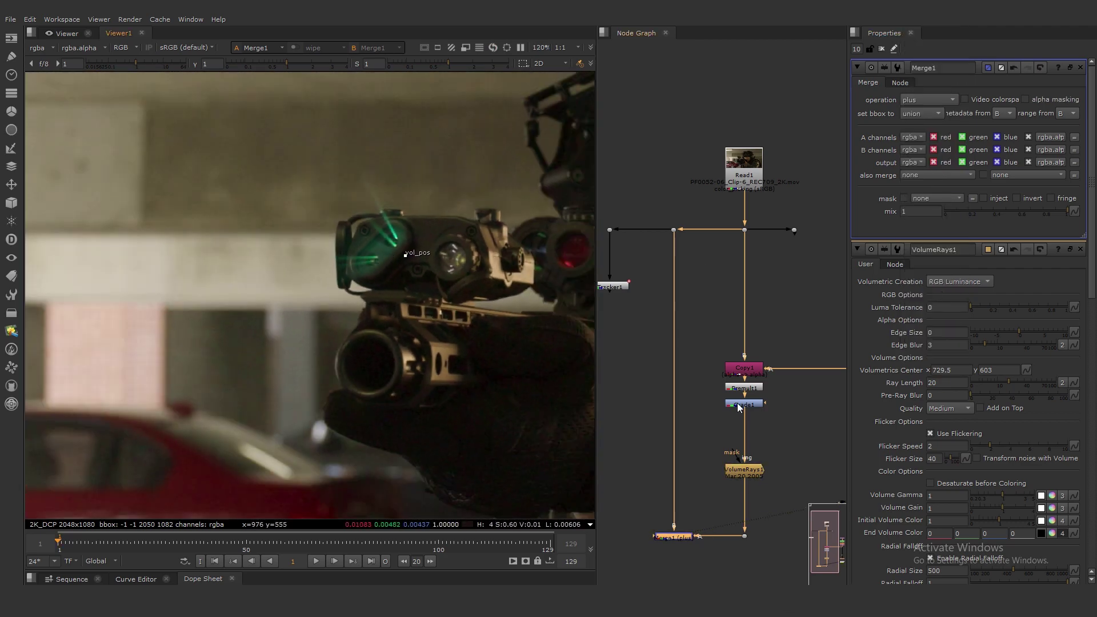
# In VolumeRays1, set Ray Length to 300, quality to High and Volume Gain to 10, and enable Add on Top
pyautogui.doubleClick(743, 472)
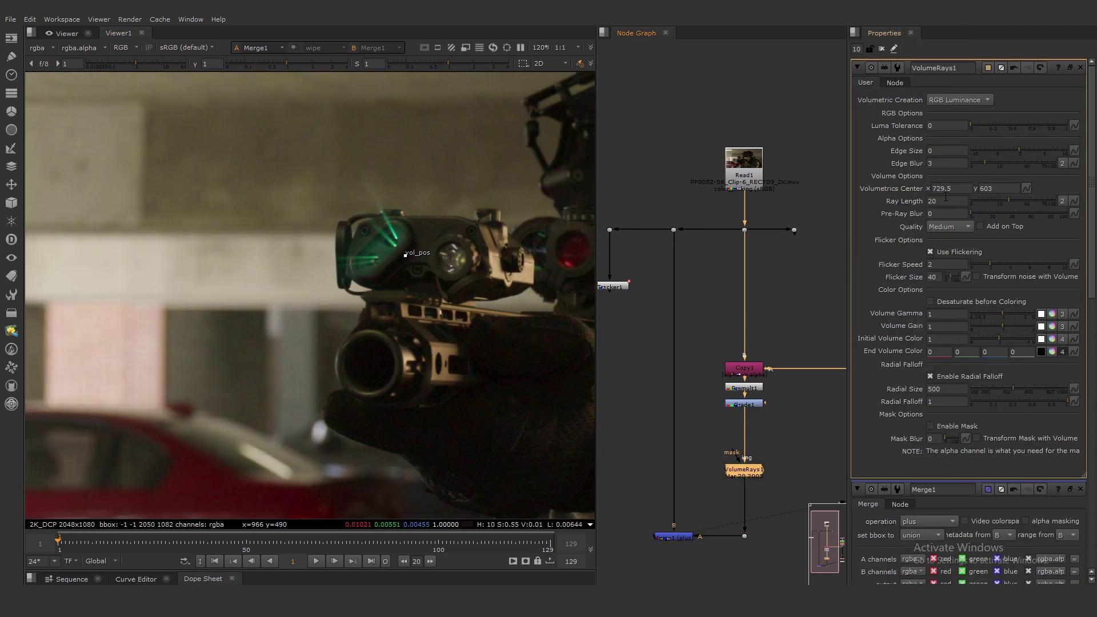
pyautogui.click(946, 203)
pyautogui.write('300')
pyautogui.press('Return')
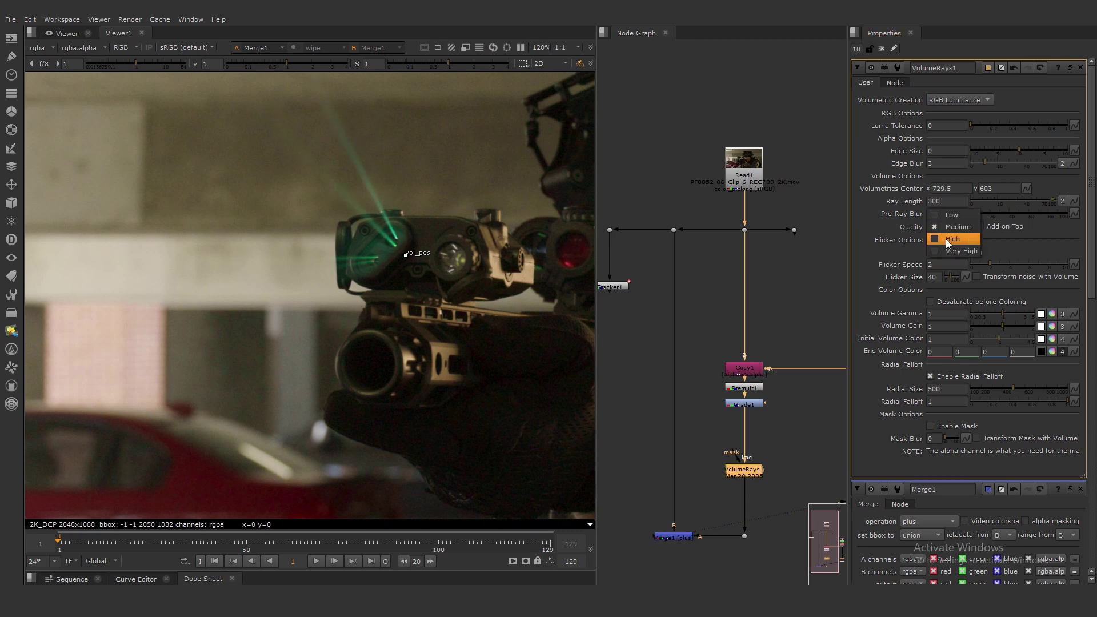
pyautogui.click(979, 227)
pyautogui.scroll(-2, 403, 266)
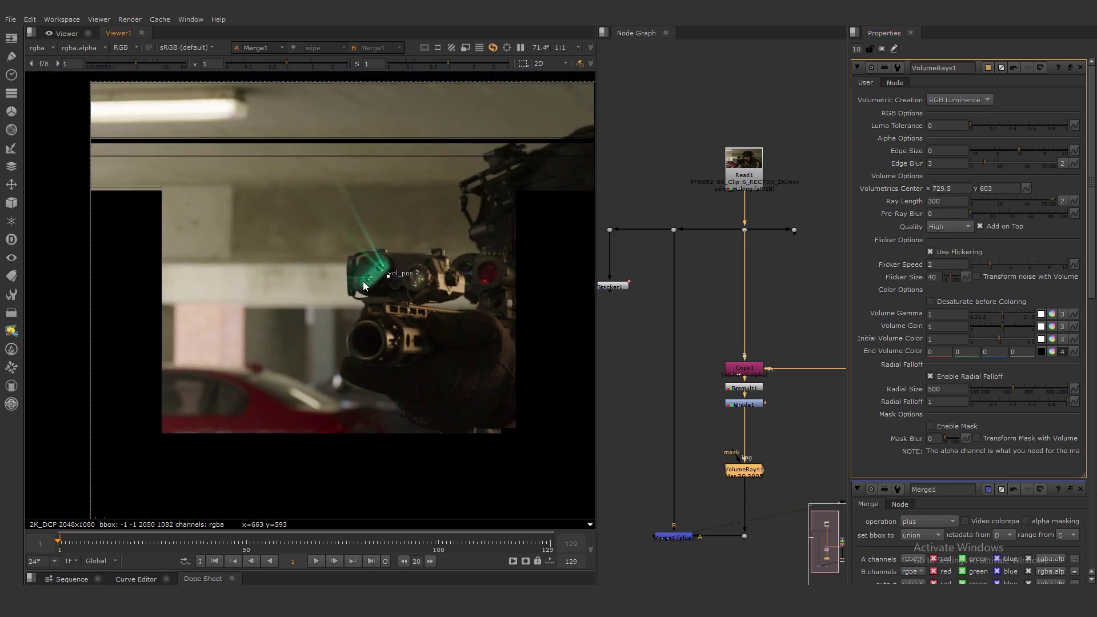
pyautogui.write('10')
pyautogui.press('Return')
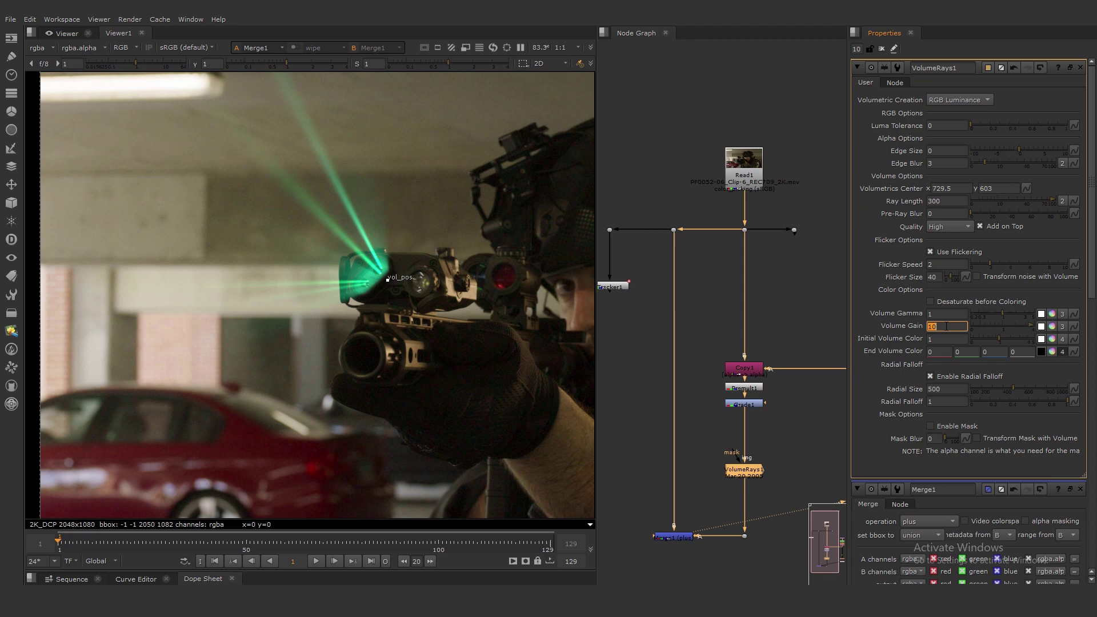
# Reposition VolumeRays1's center beside the device over the merged footage to redirect the light beams
pyautogui.scroll(-3, 395, 344)
pyautogui.moveTo(749, 345); pyautogui.dragTo(704, 299, button='middle')
pyautogui.scroll(2, 704, 424)
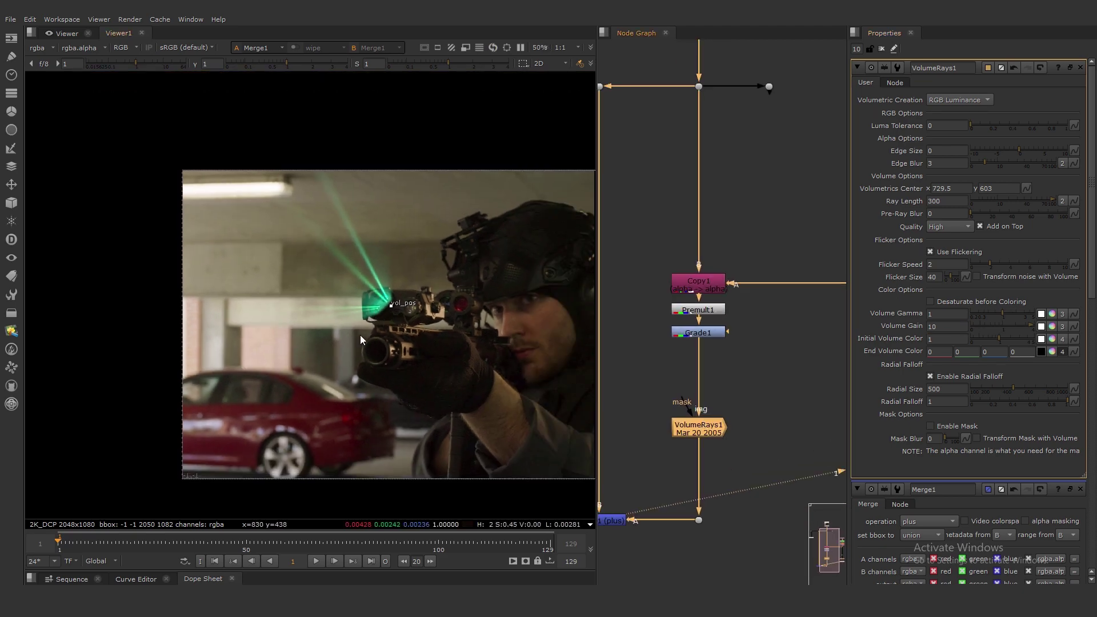
pyautogui.scroll(2, 360, 339)
pyautogui.moveTo(418, 301)
pyautogui.mouseDown()
pyautogui.moveTo(450, 292)
pyautogui.moveTo(399, 294)
pyautogui.mouseUp()
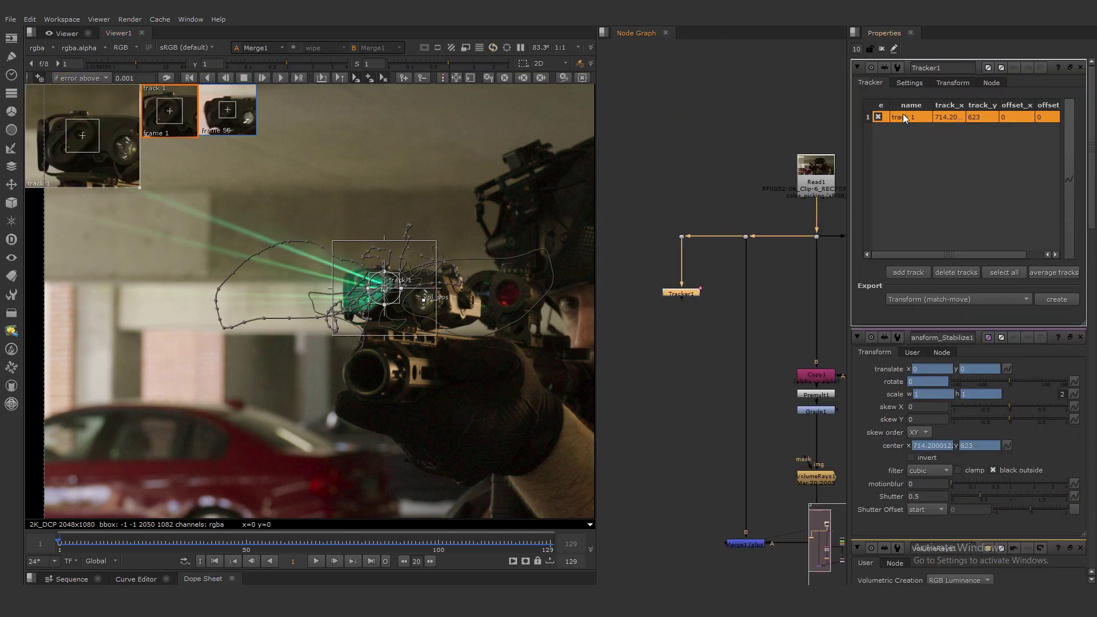
# View VolumeRays1's output on its own and close all open node properties
pyautogui.scroll(-3, 756, 408)
pyautogui.moveTo(778, 443); pyautogui.dragTo(738, 412, button='middle')
pyautogui.scroll(3, 738, 412)
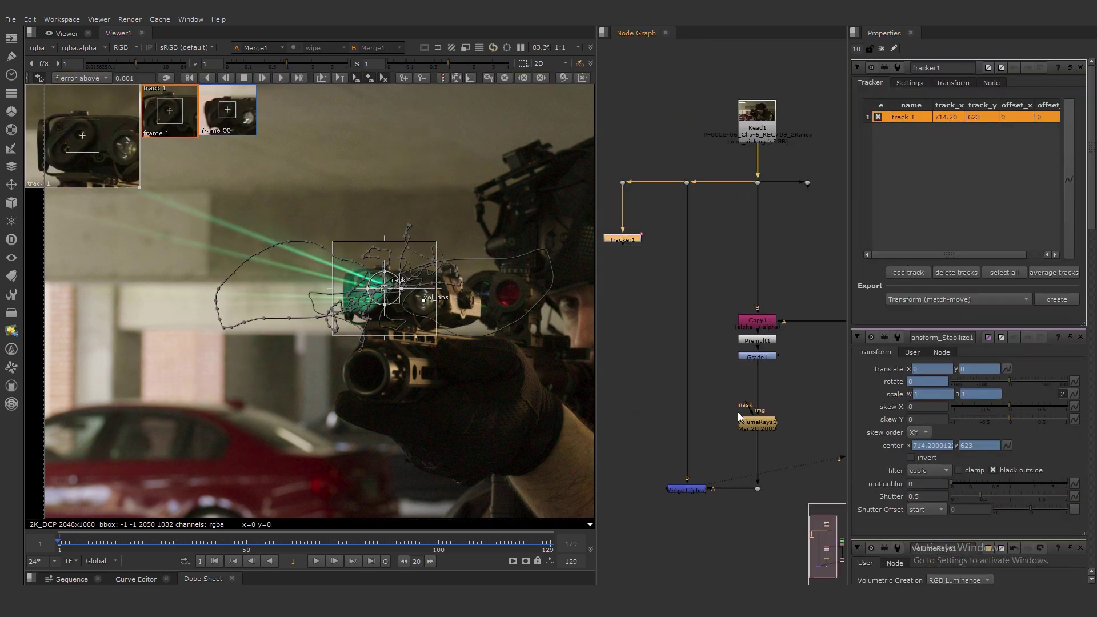
pyautogui.doubleClick(755, 425)
pyautogui.press('1')
pyautogui.click(882, 49)
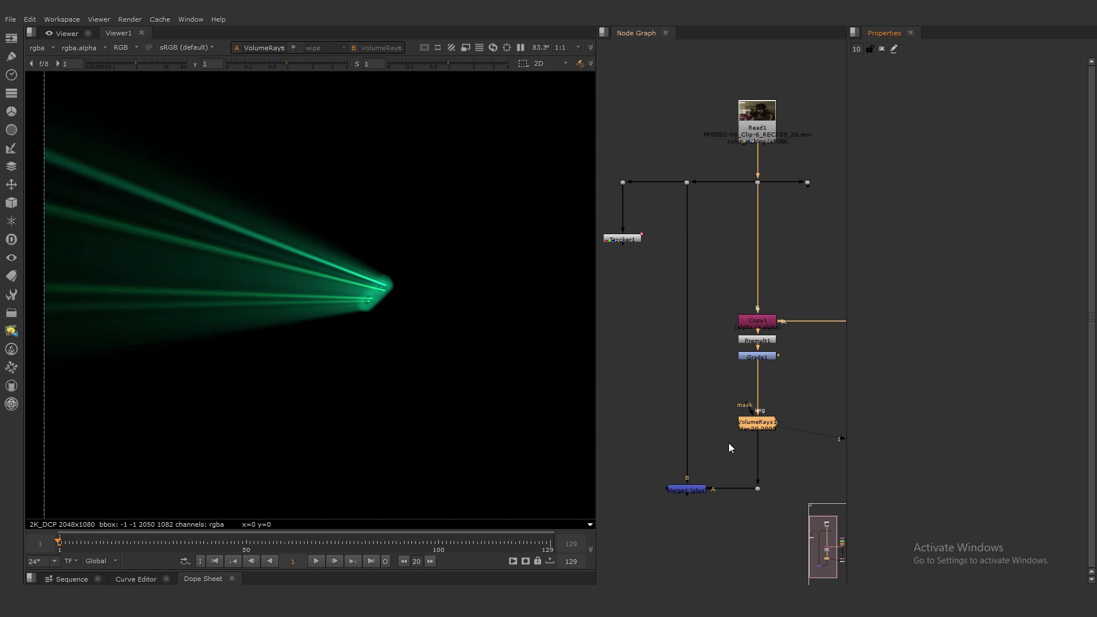
# View Merge1, reopen VolumeRays1, and link its Volumetrics Center to Tracker1 using translate as offset
pyautogui.click(682, 490)
pyautogui.press('1')
pyautogui.doubleClick(760, 423)
pyautogui.scroll(-1, 550, 234)
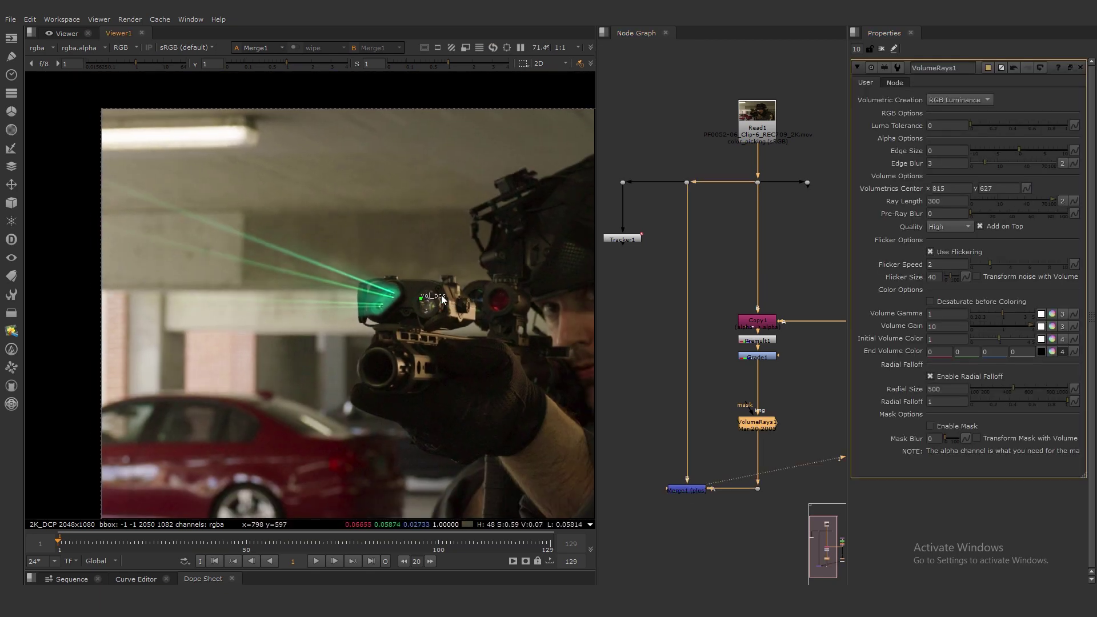
pyautogui.click(1026, 188)
pyautogui.moveTo(1026, 292)
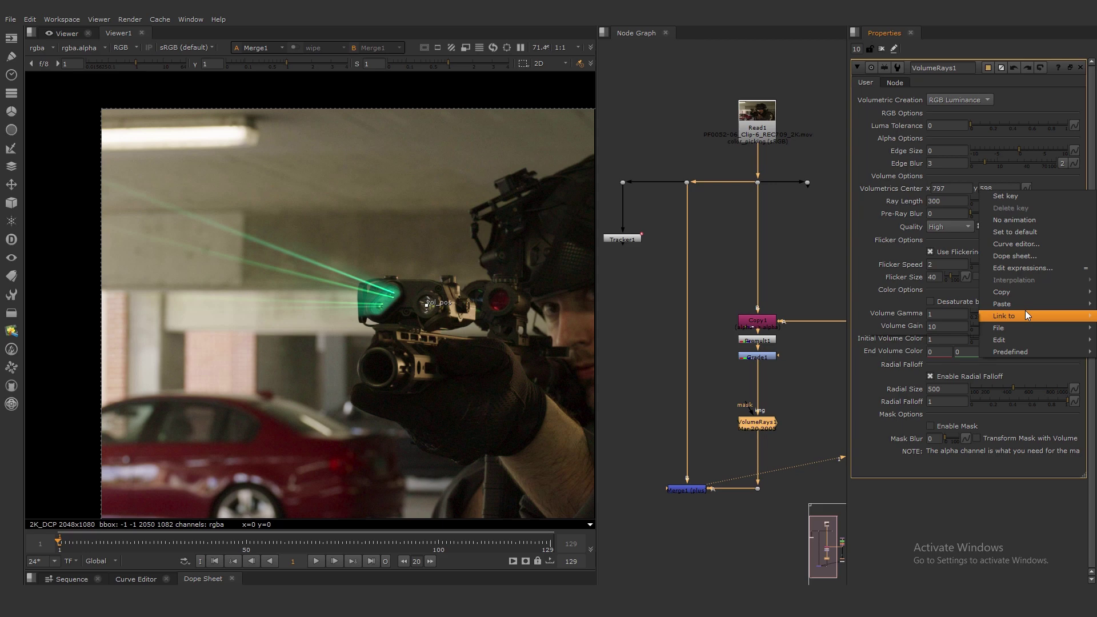
pyautogui.moveTo(1023, 316)
pyautogui.moveTo(949, 329)
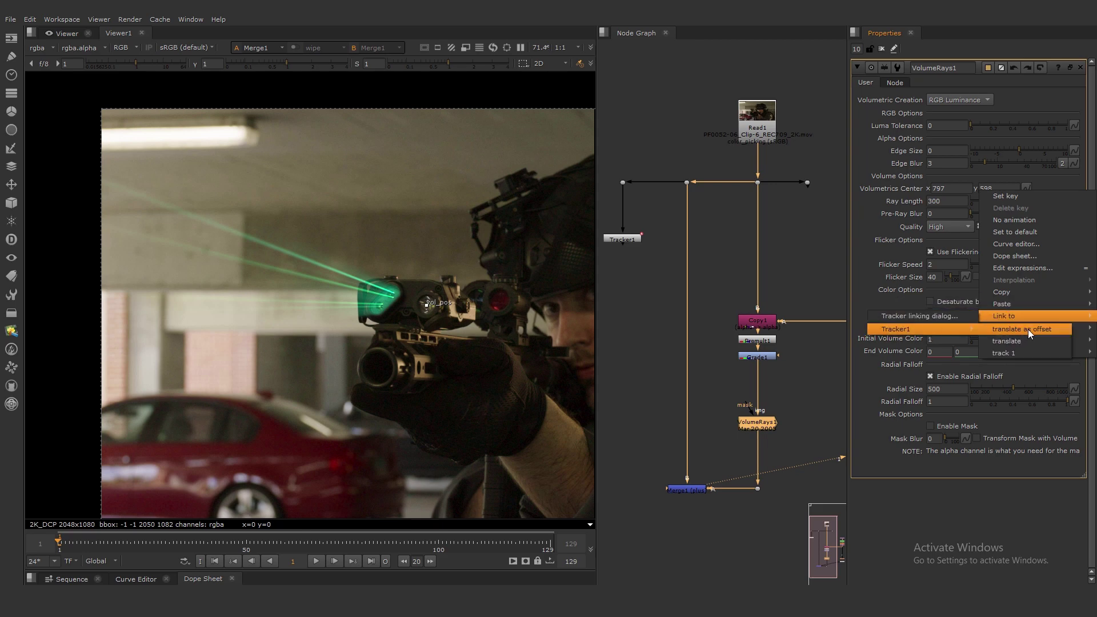
pyautogui.click(1027, 329)
# Move the tracker-linked volume center beside the device at about x 794, y 604, and hide the animation path
pyautogui.scroll(-3, 457, 312)
pyautogui.moveTo(202, 457); pyautogui.dragTo(189, 416, button='middle')
pyautogui.scroll(1, 242, 401)
pyautogui.moveTo(241, 403); pyautogui.dragTo(423, 262)
pyautogui.scroll(2, 427, 247)
pyautogui.press('f')
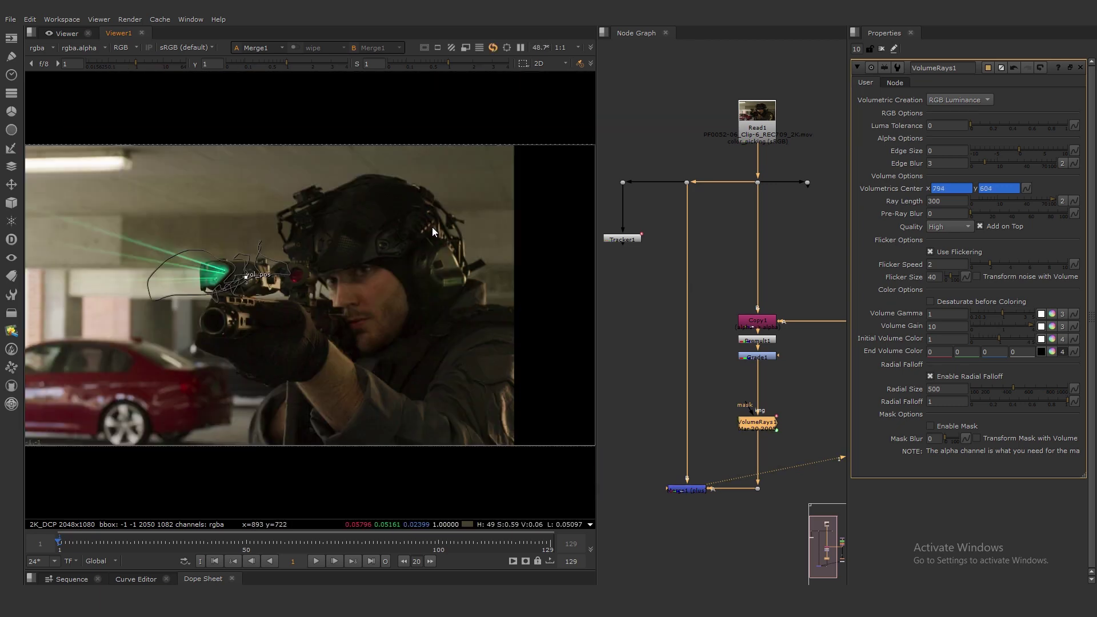
pyautogui.press('q')
pyautogui.moveTo(258, 250); pyautogui.dragTo(317, 246, button='middle')
pyautogui.press('f')
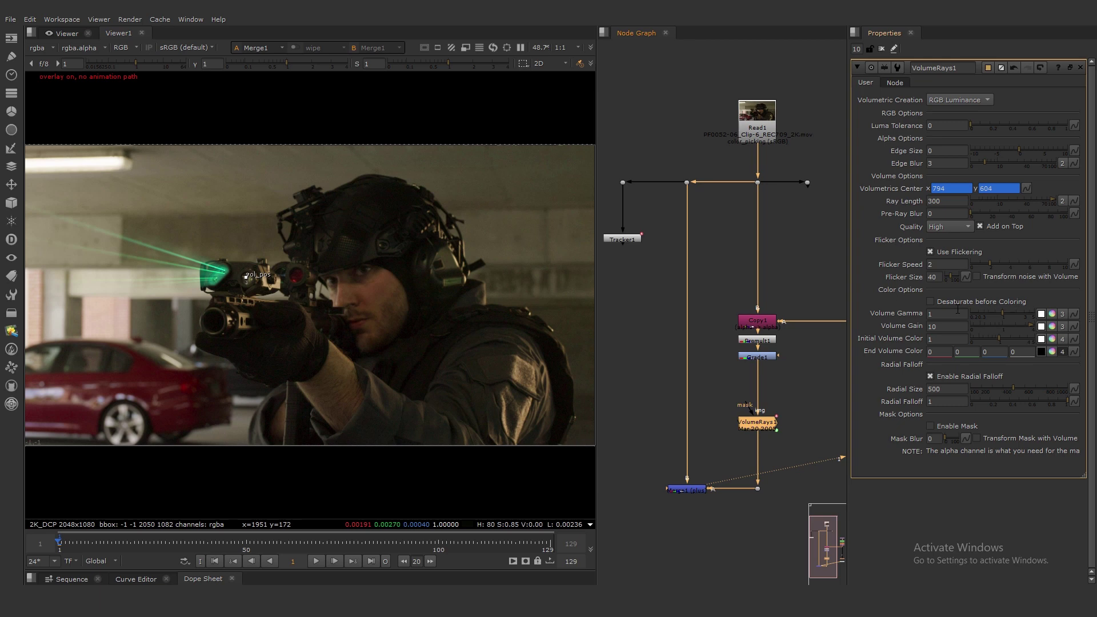
# Set Grade1's gamma to 2 and its gain to 8
pyautogui.doubleClick(752, 360)
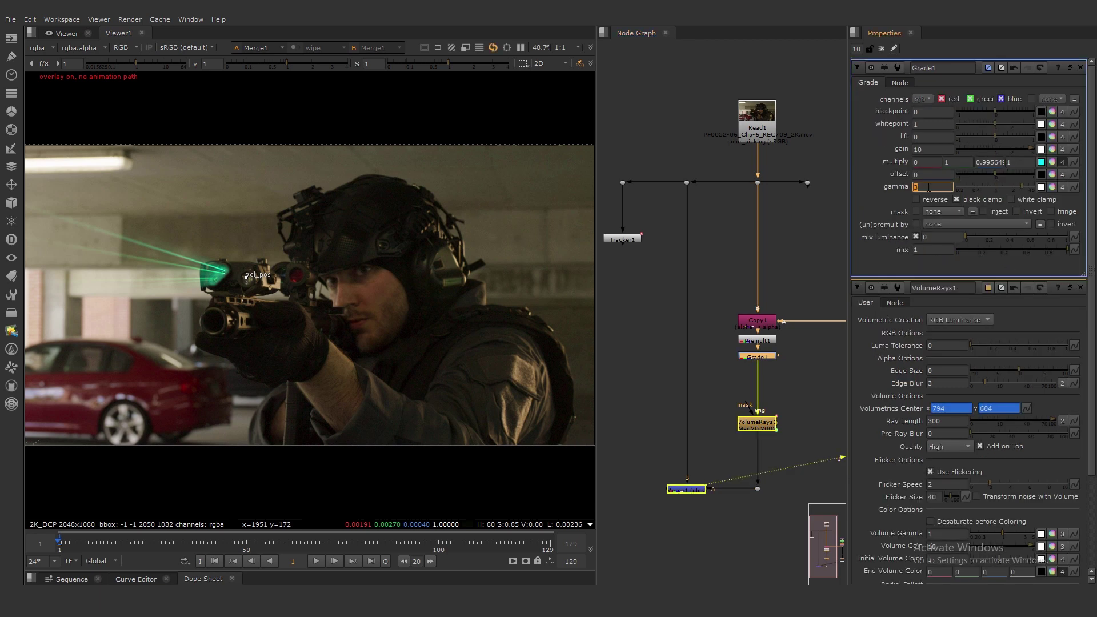
pyautogui.press('Return')
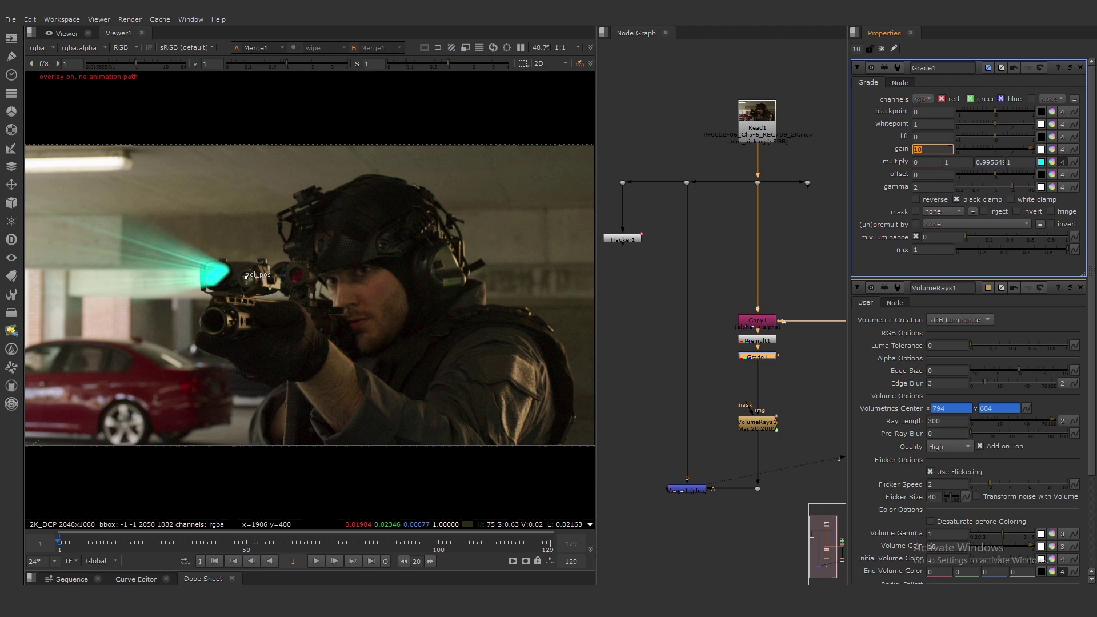
pyautogui.write('8')
# In VolumeRays1, set Ray Length to 700, Volume Gain to 40 and Radial Size to 610, and enable Transform noise with Volume
pyautogui.doubleClick(759, 423)
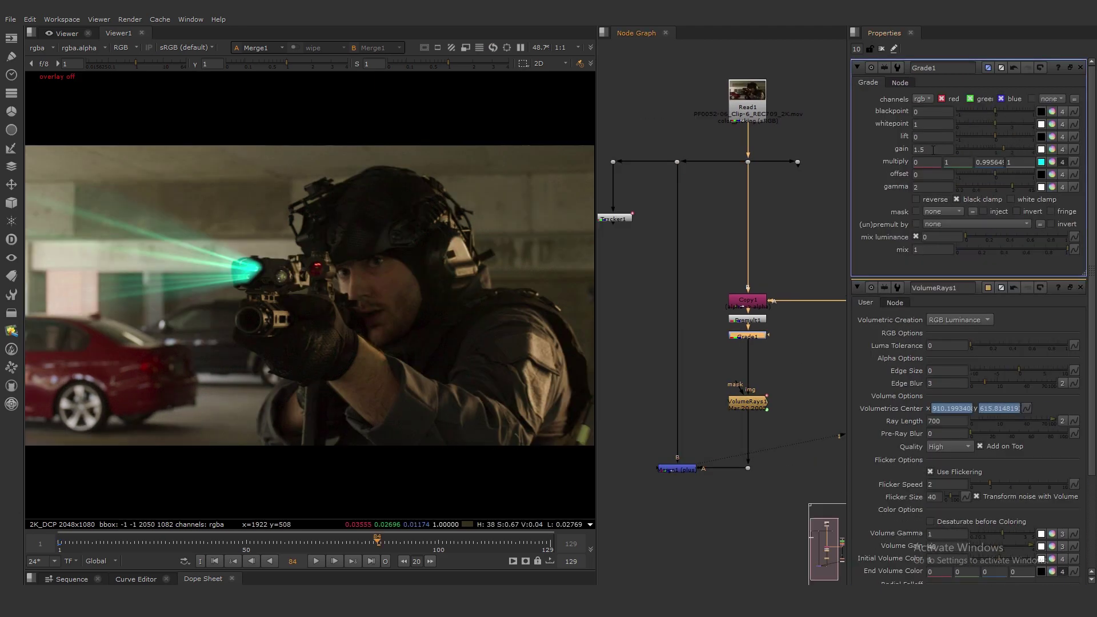
pyautogui.moveTo(743, 463); pyautogui.dragTo(749, 409, button='middle')
pyautogui.doubleClick(750, 409)
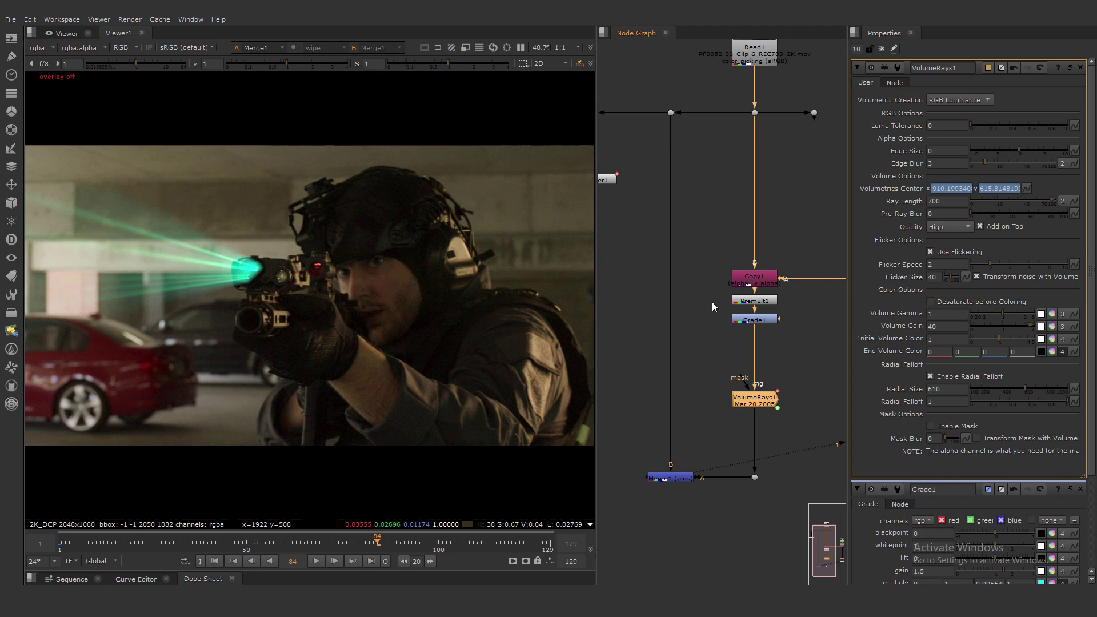
# Insert a ColorCorrect node on the plate branch above Merge1, with midtones gain 0.8 and master gamma 0.98
pyautogui.press('c')
pyautogui.click(931, 311)
pyautogui.write('0.8')
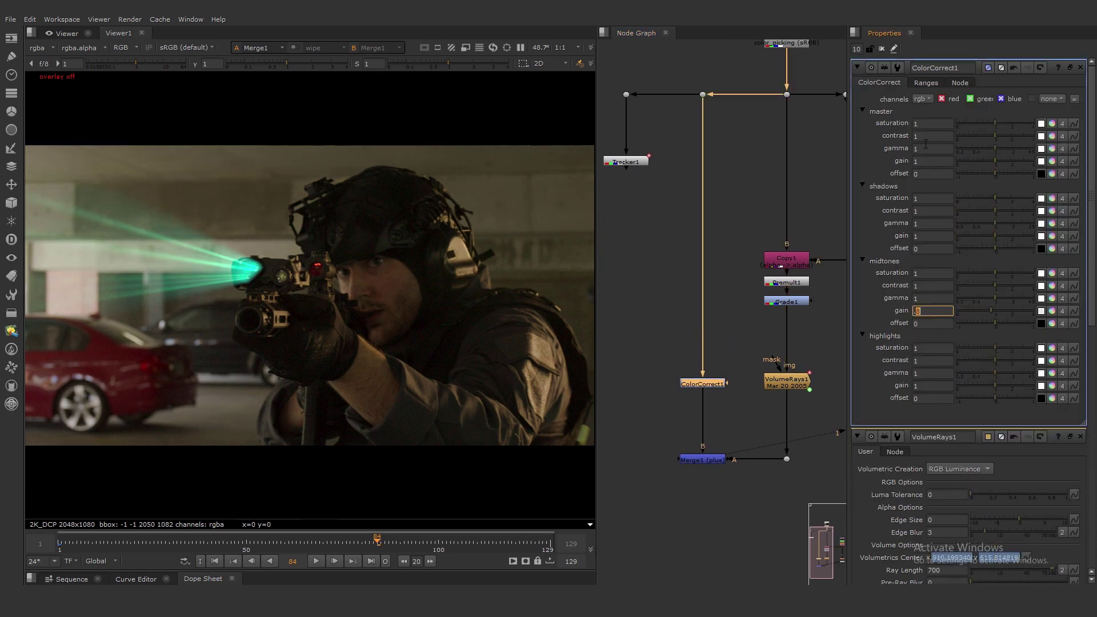
pyautogui.press('Return')
pyautogui.click(931, 149)
pyautogui.write('0.98')
pyautogui.press('Return')
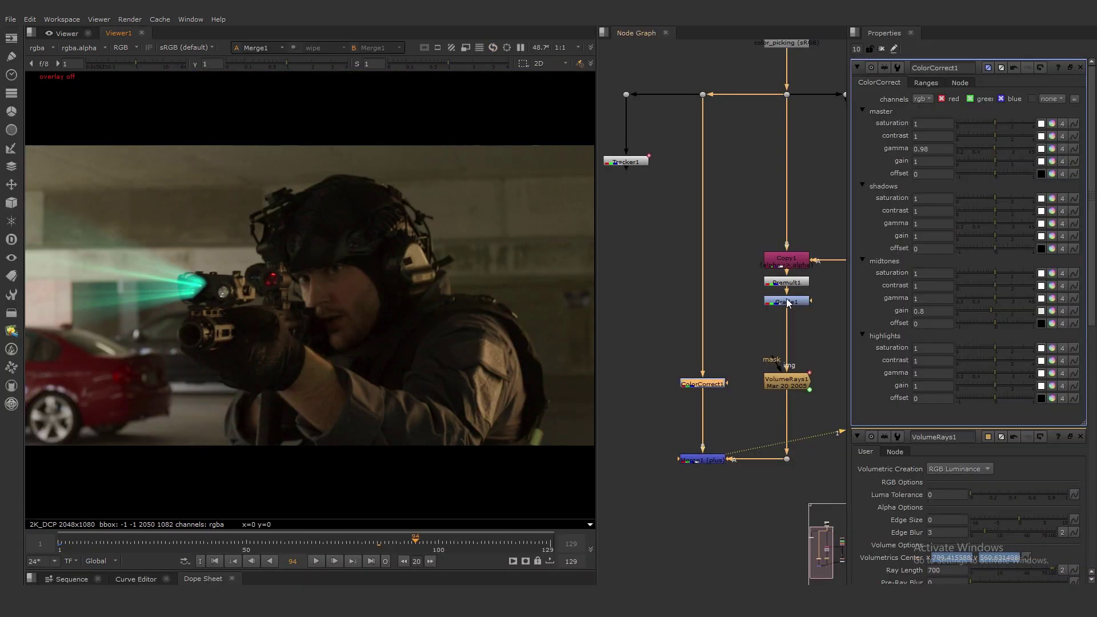
# Try different hues for Grade1's multiply color, settle on green for the beams, and close the color picker
pyautogui.doubleClick(786, 303)
pyautogui.click(1051, 162)
pyautogui.click(657, 214)
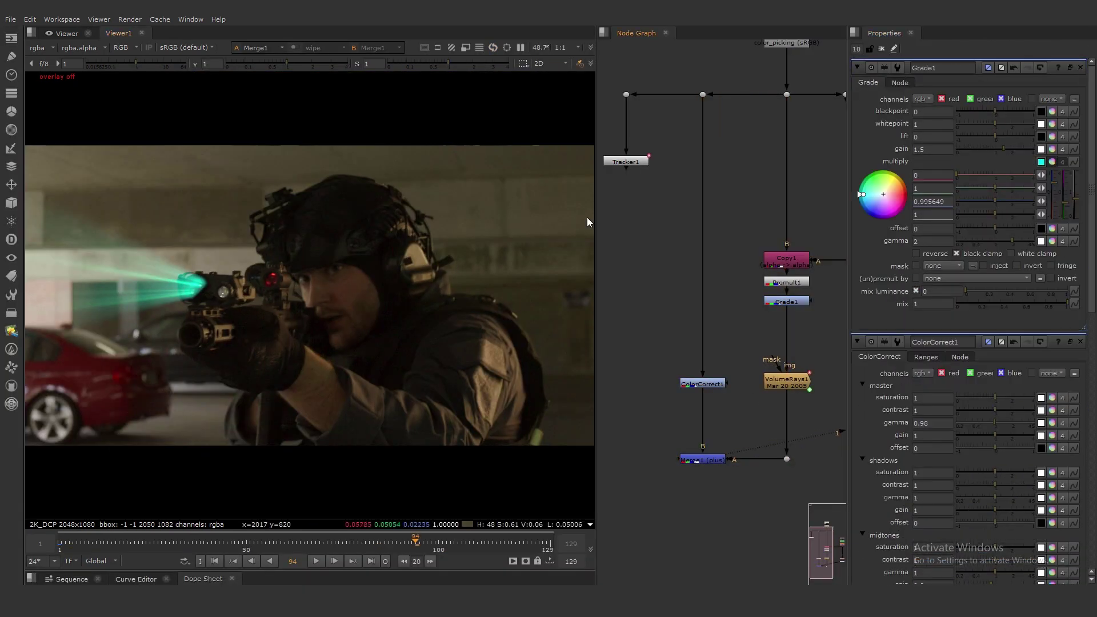
pyautogui.moveTo(596, 223); pyautogui.dragTo(642, 223)
pyautogui.click(1054, 162)
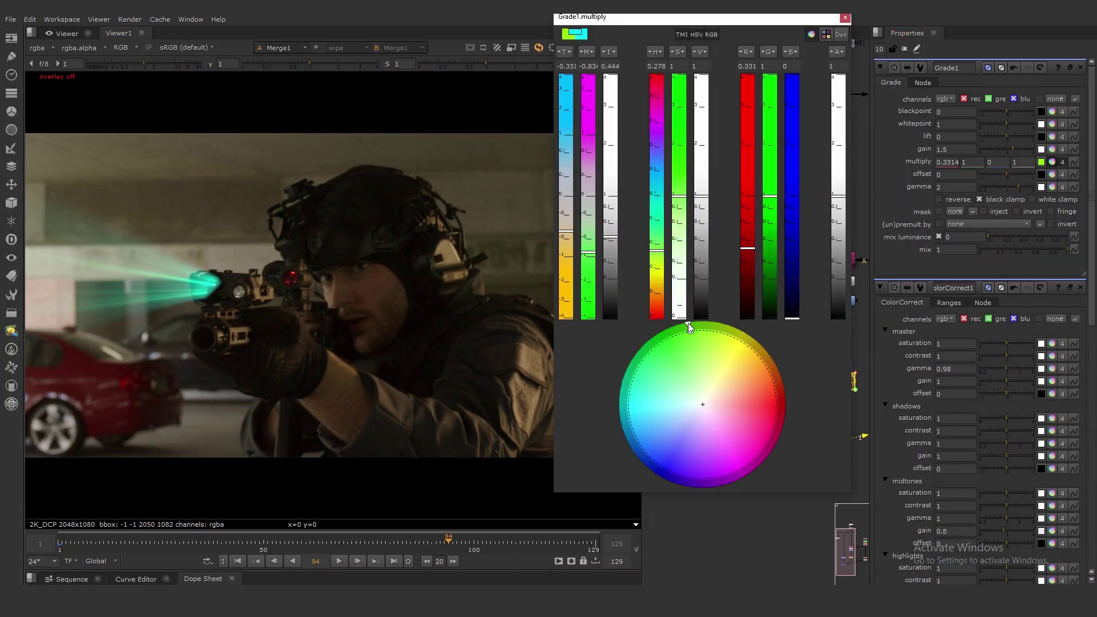
pyautogui.moveTo(766, 377); pyautogui.dragTo(712, 464)
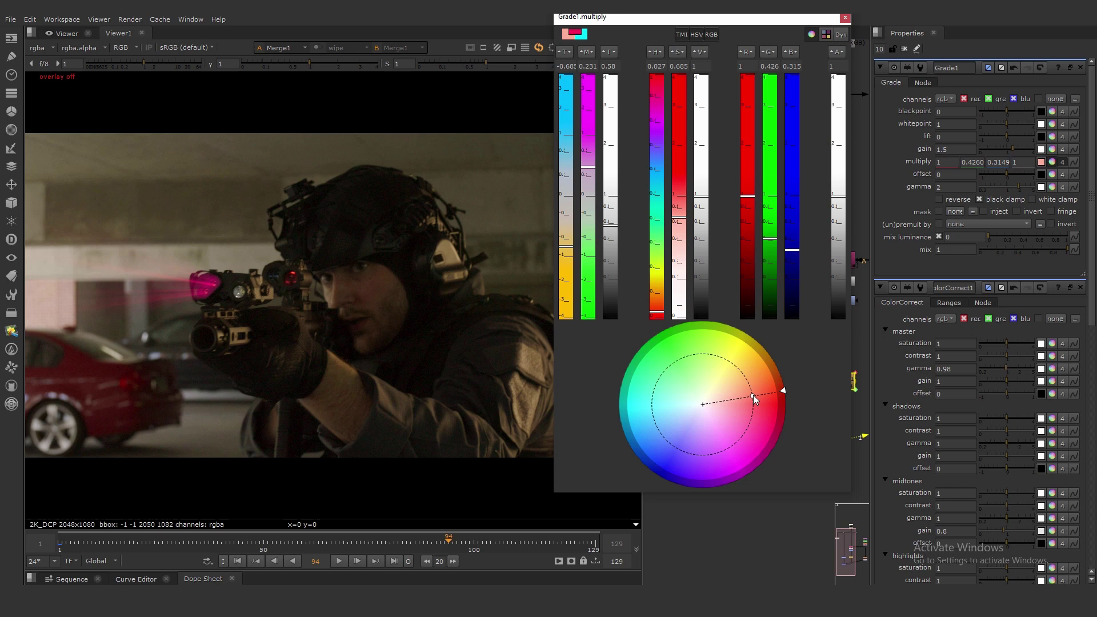
pyautogui.moveTo(753, 396); pyautogui.dragTo(668, 329)
pyautogui.moveTo(834, 19); pyautogui.dragTo(838, 18)
pyautogui.click(850, 17)
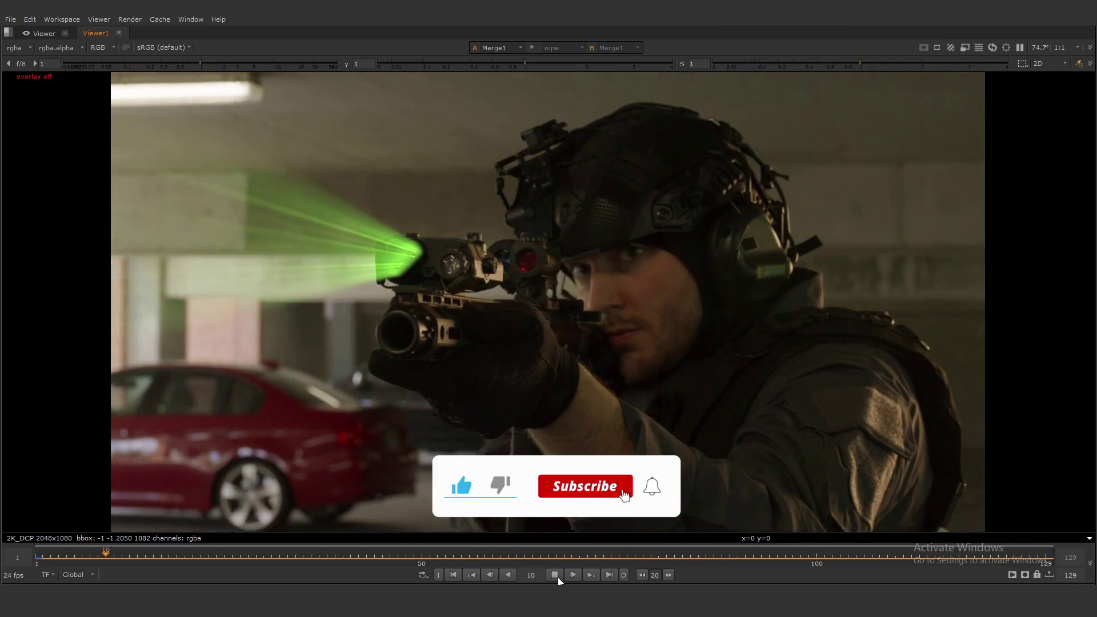
# Stop and restart playback of the Merge1 composite to check the tracked light beams
pyautogui.click(558, 577)
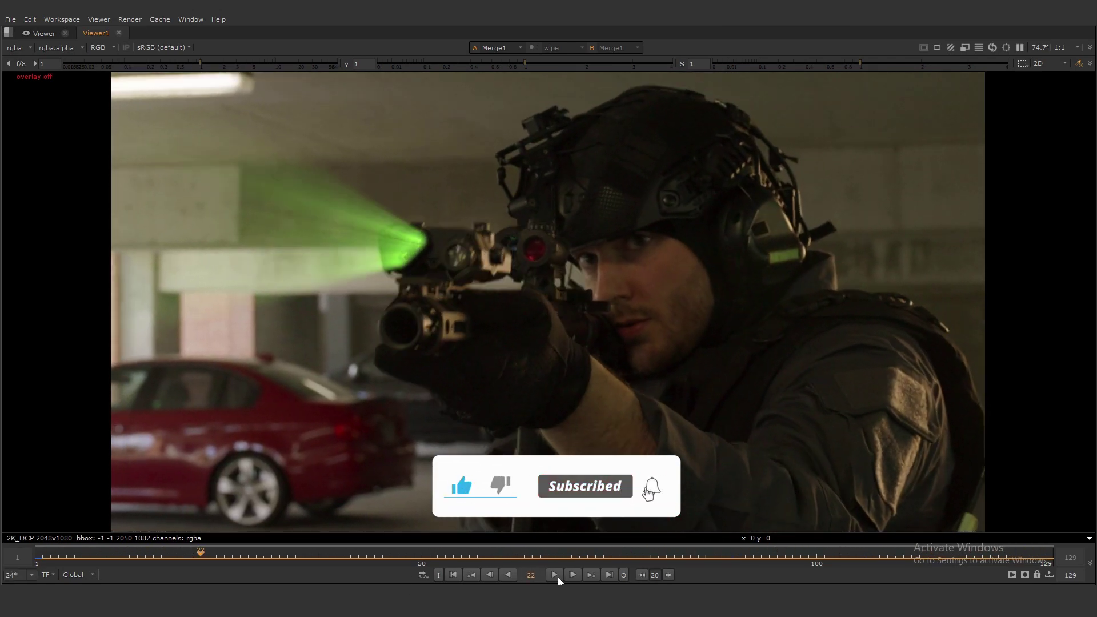
pyautogui.click(554, 573)
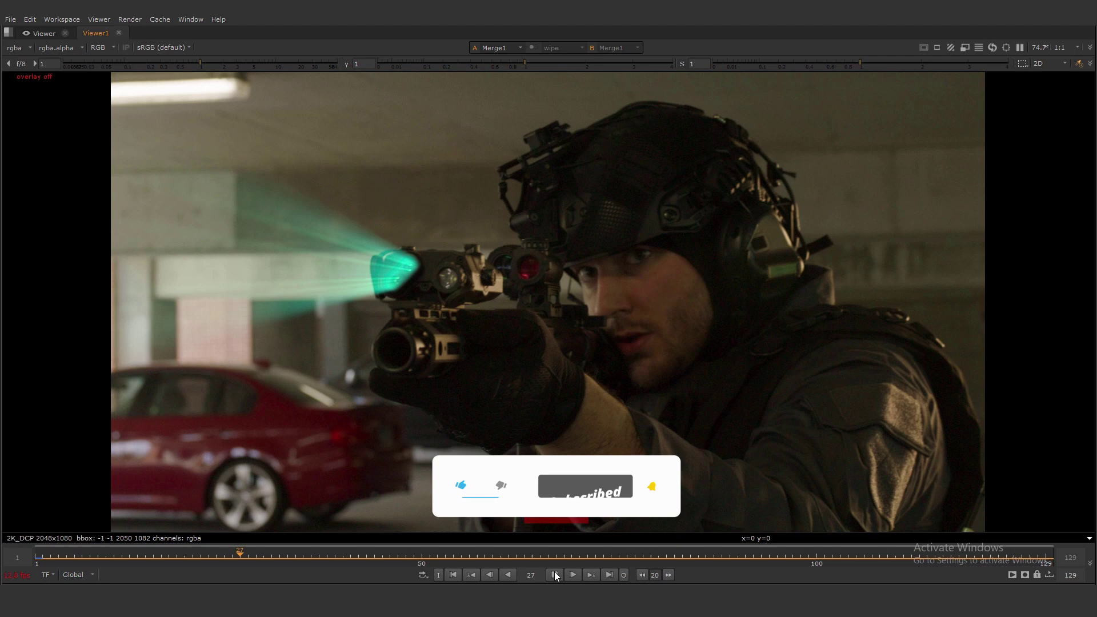